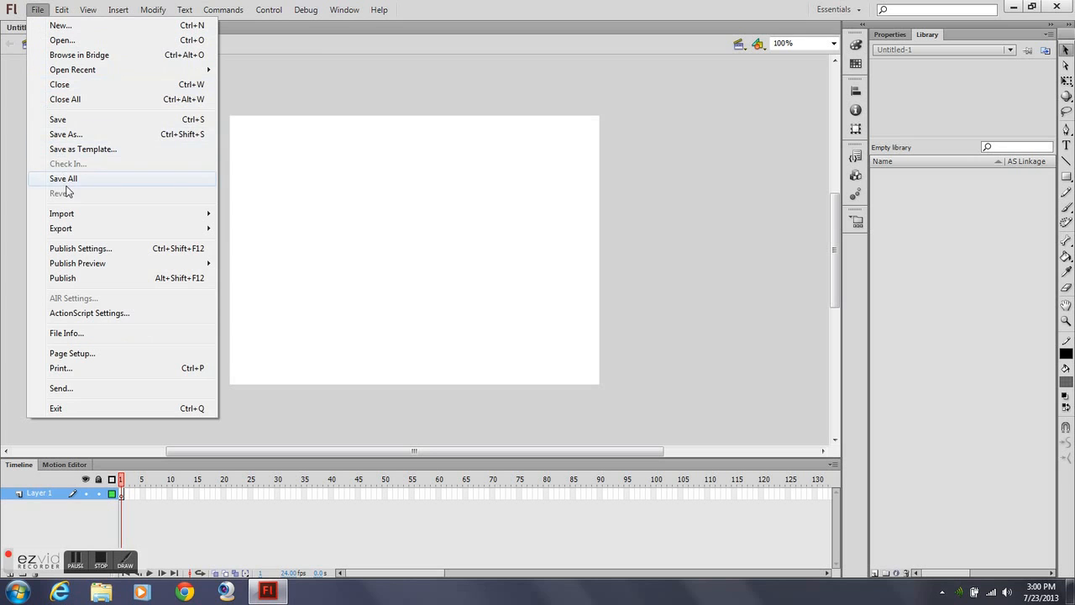
- Import the Batman_2 image from DePaul University > Batman > Final on the Desktop to the stage
mouse_move(71, 216)
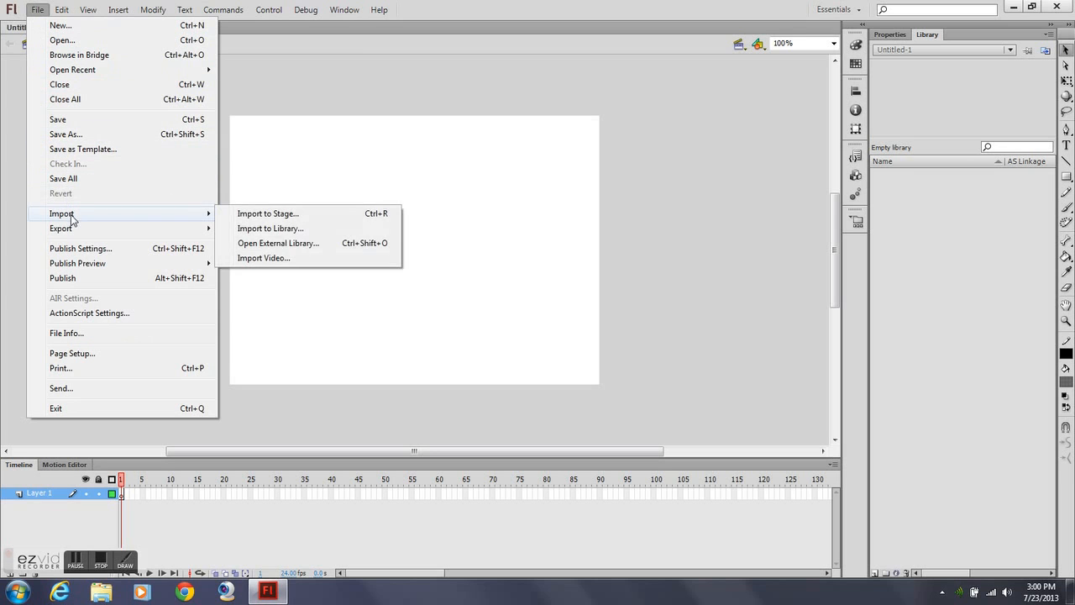
left_click(324, 216)
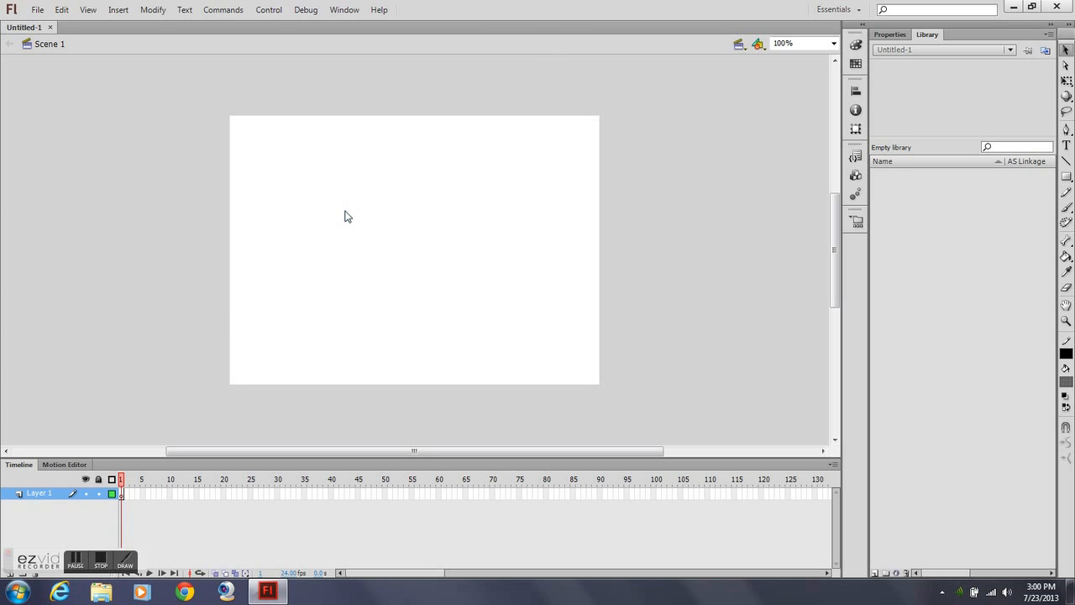
left_click(54, 92)
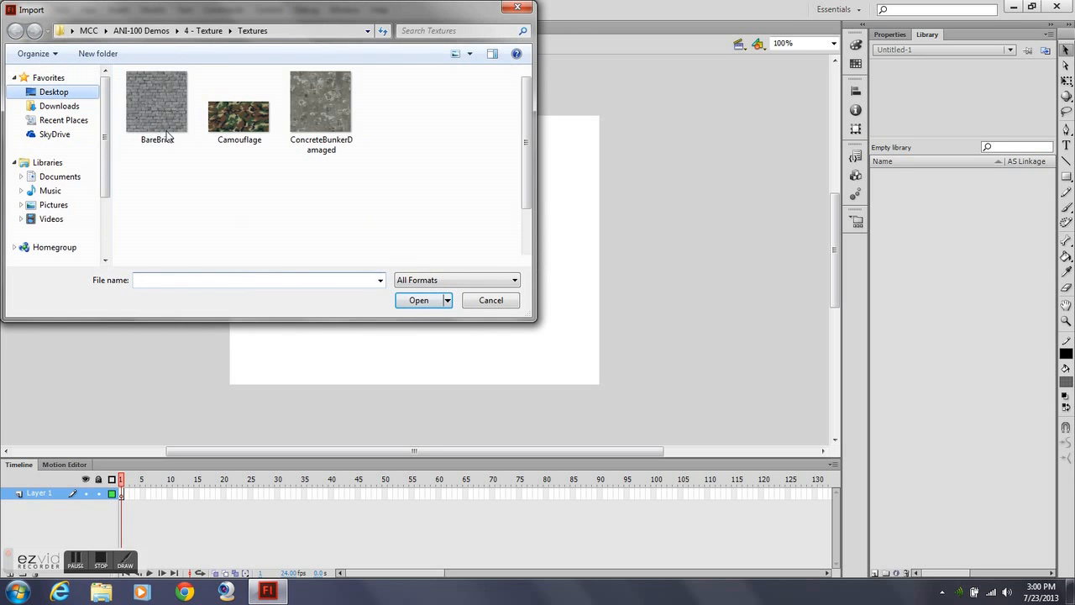
double_click(198, 199)
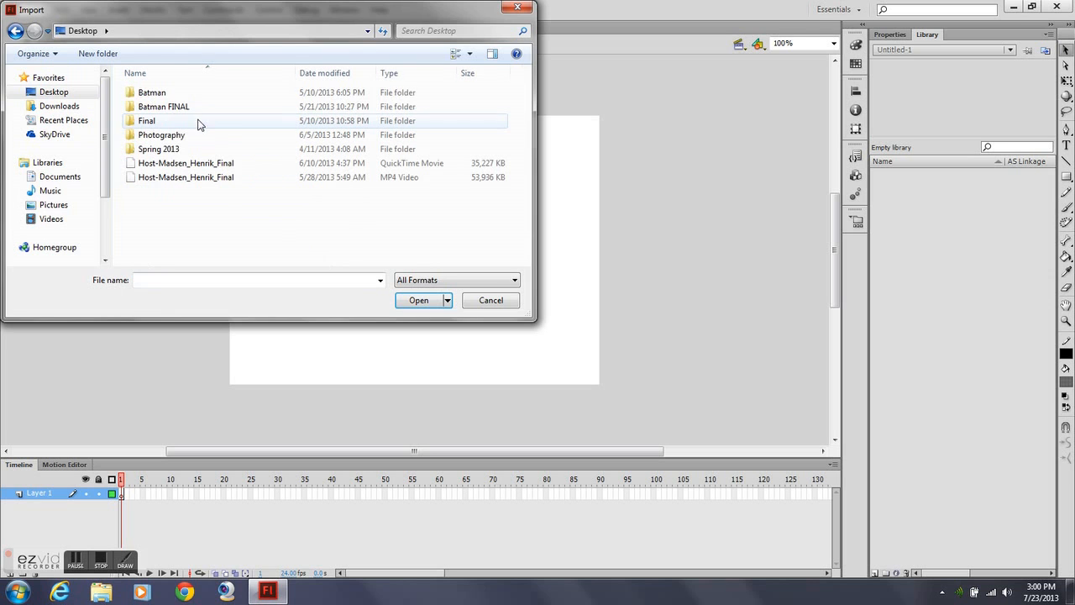
double_click(196, 95)
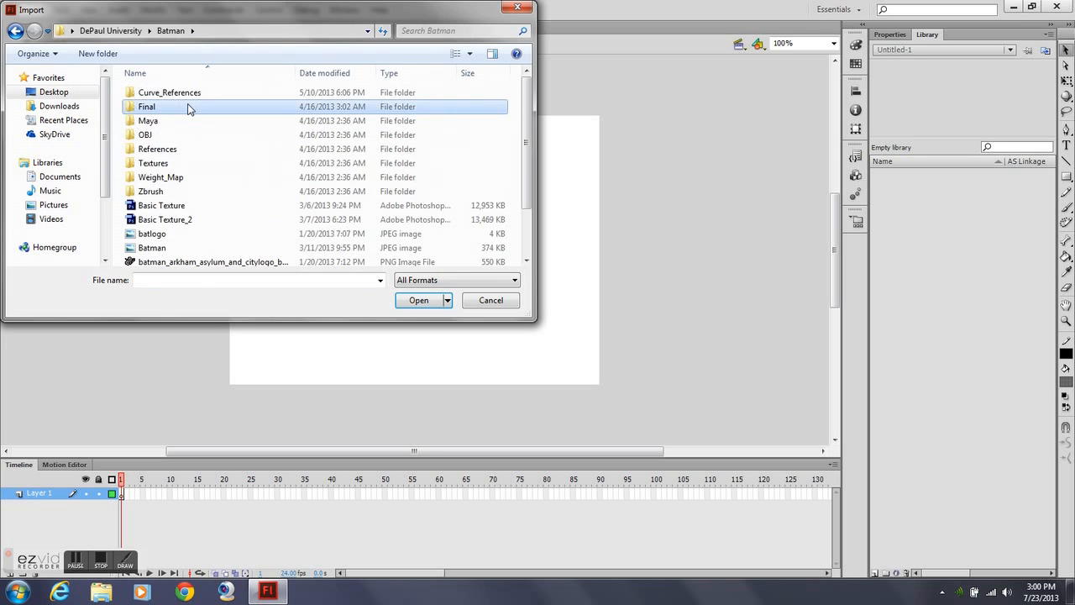
double_click(188, 108)
left_click(234, 187)
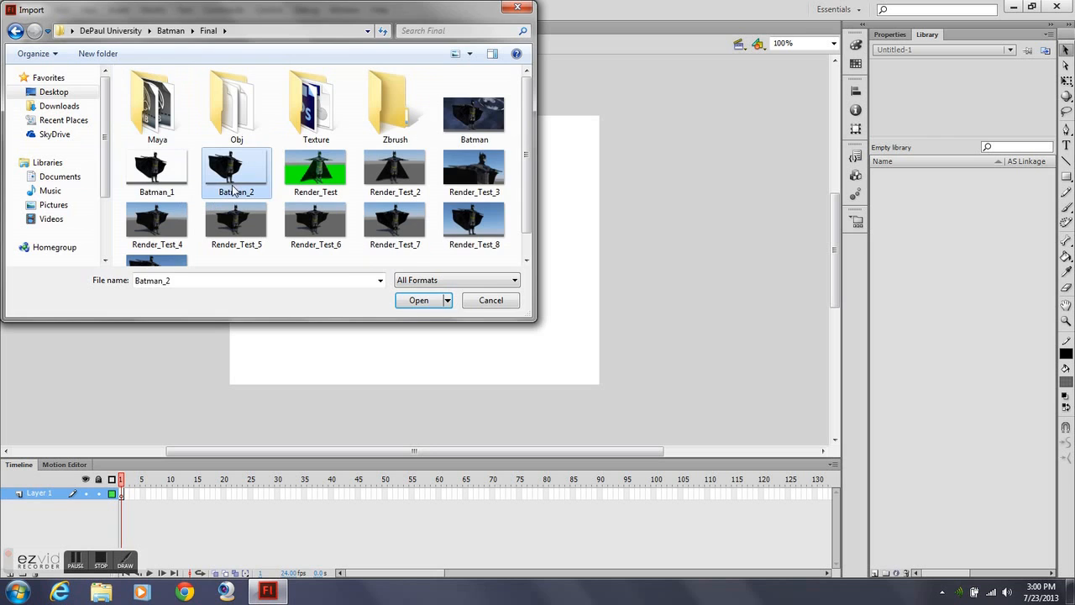
left_click(416, 302)
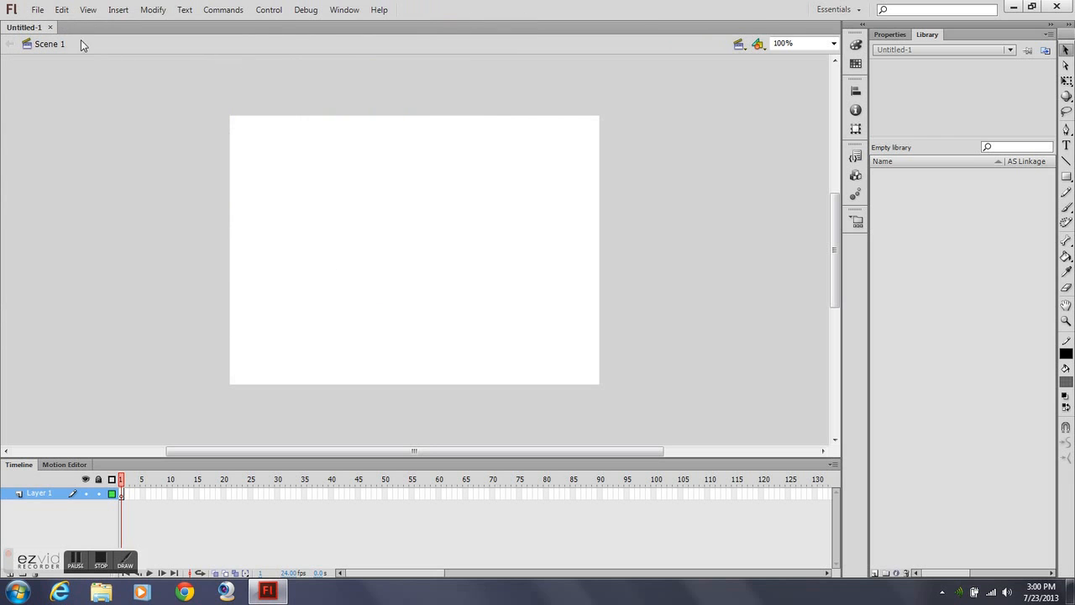
- Import the BareBrick image from MCC > ANI-100 Demos > 4 - Texture > Textures into the library
left_click(38, 10)
mouse_move(188, 217)
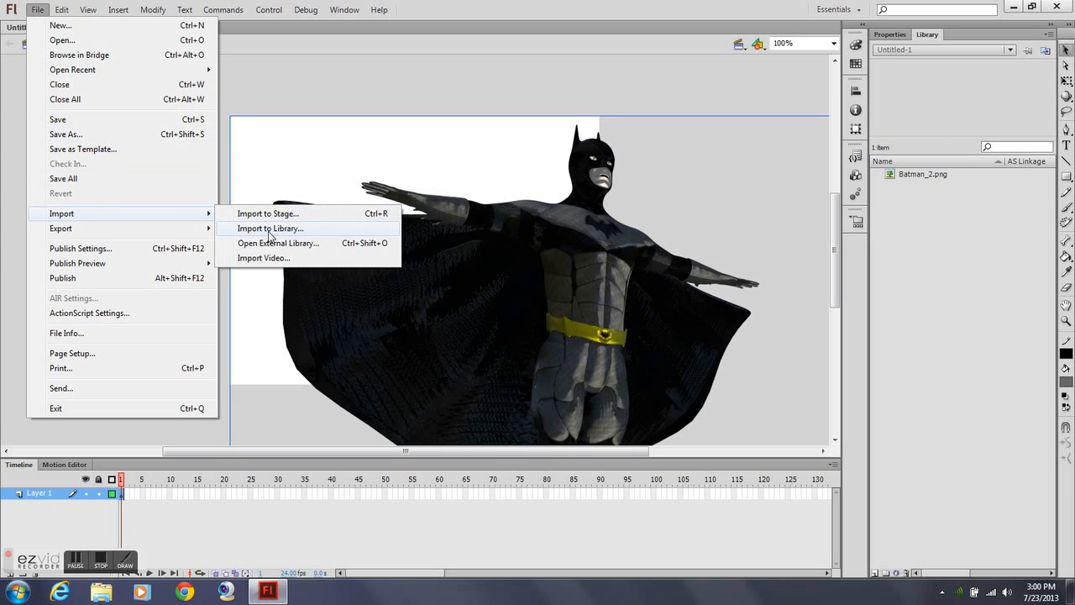
left_click(270, 230)
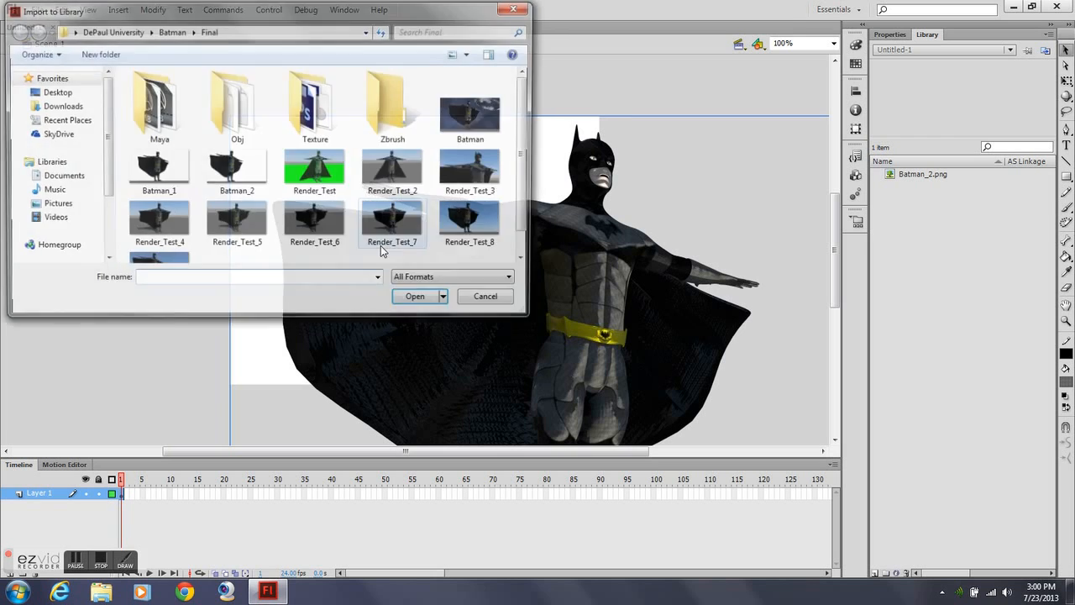
left_click(56, 92)
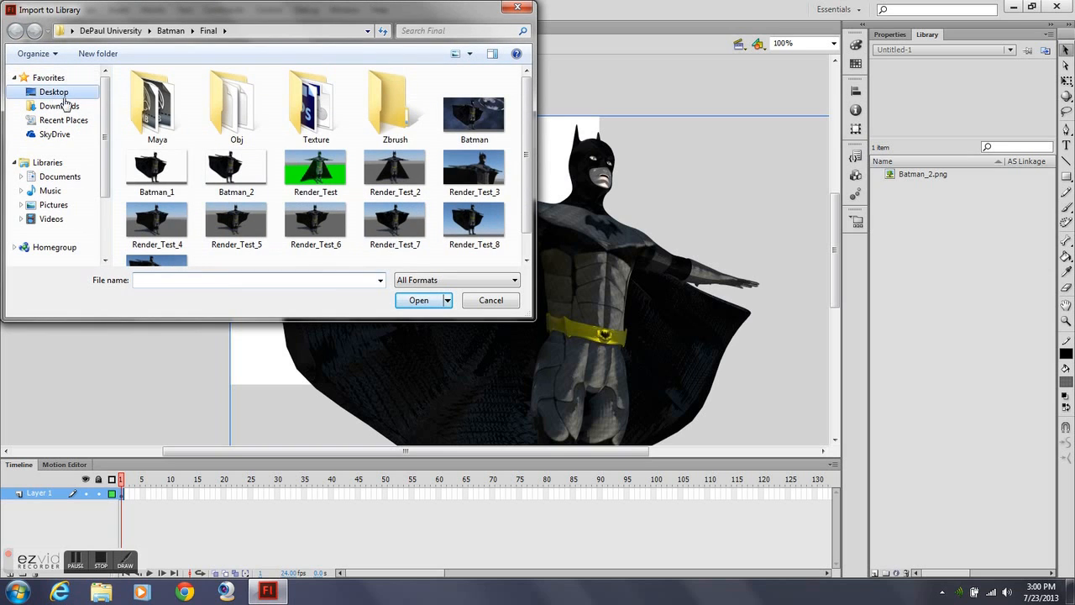
double_click(352, 235)
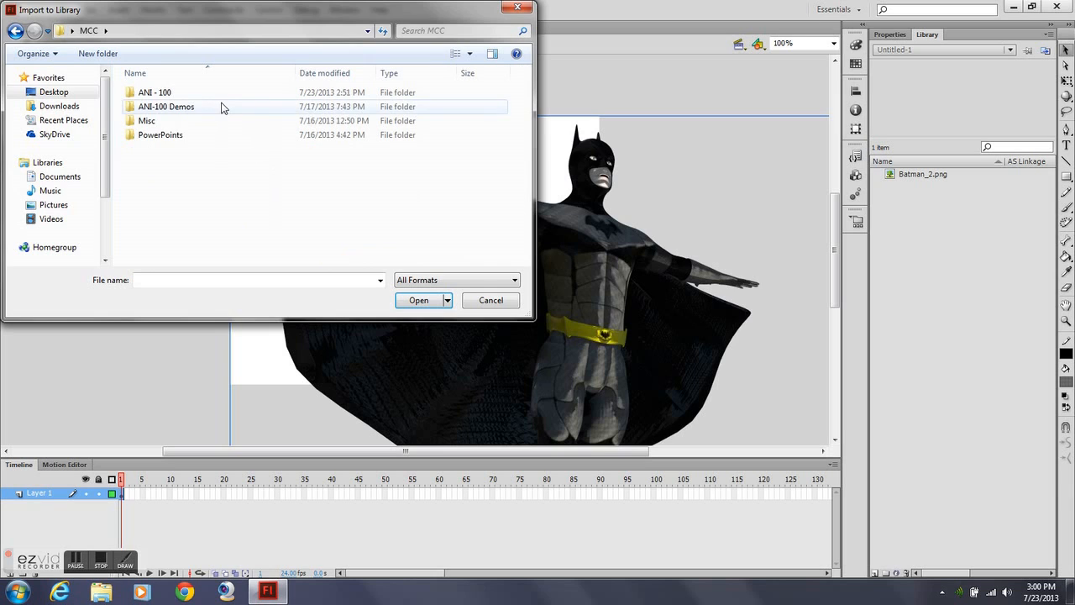
left_click(222, 108)
double_click(215, 113)
left_click(196, 139)
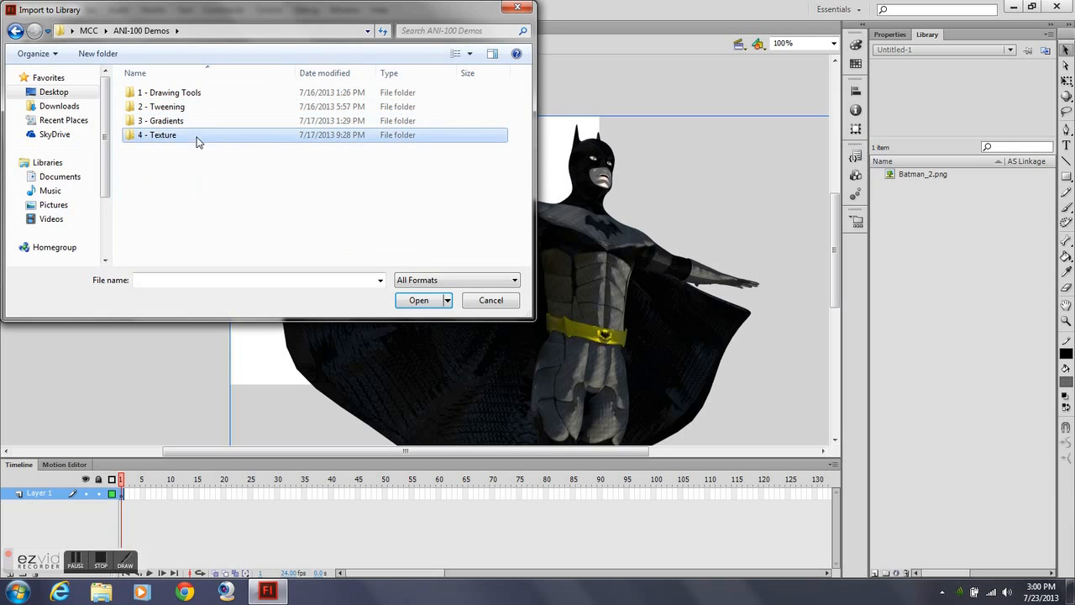
double_click(197, 139)
left_click(182, 94)
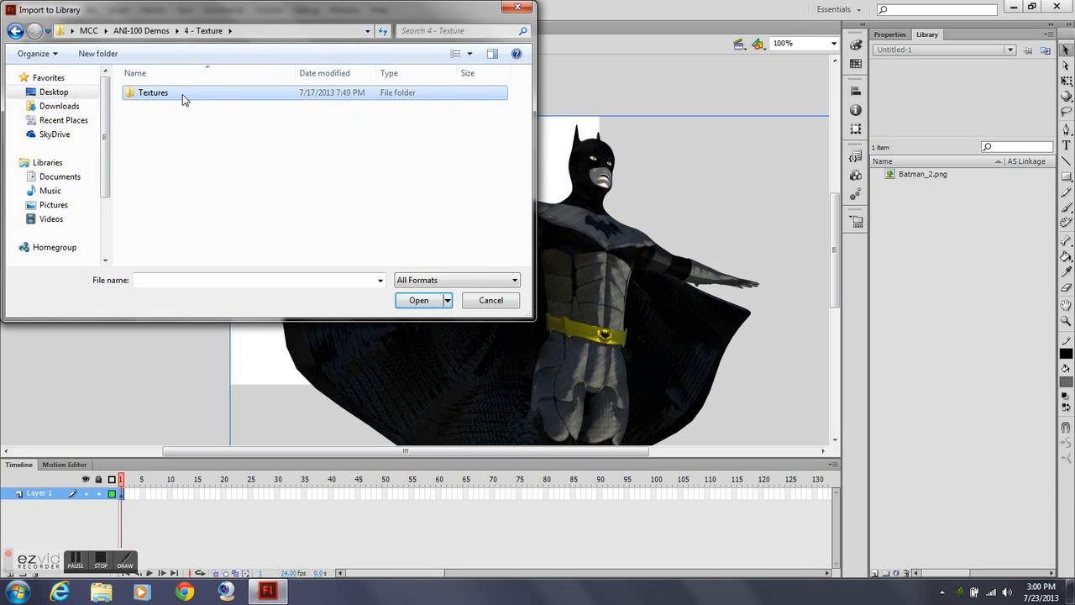
left_click(174, 128)
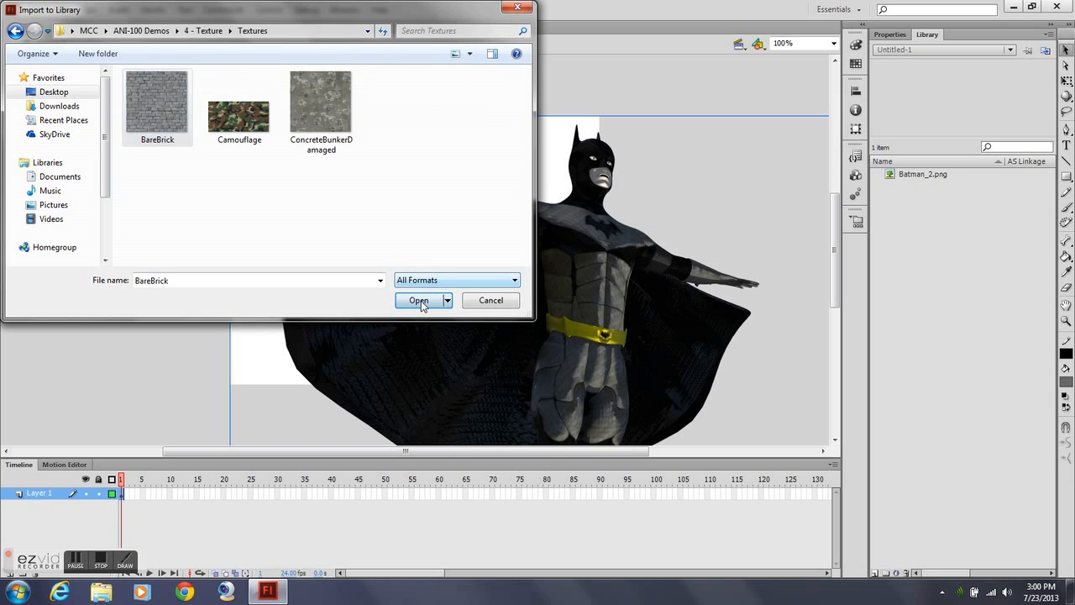
left_click(420, 300)
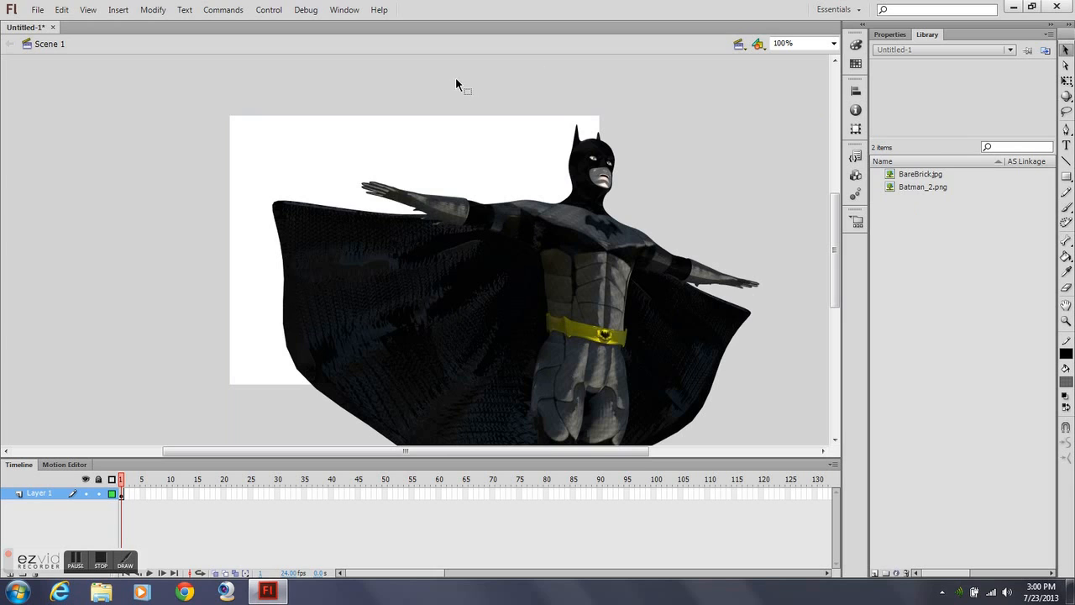
- Set the stage size to 1280 x 720 px and fit the stage in the window
left_click(890, 34)
left_click(929, 240)
type("1280")
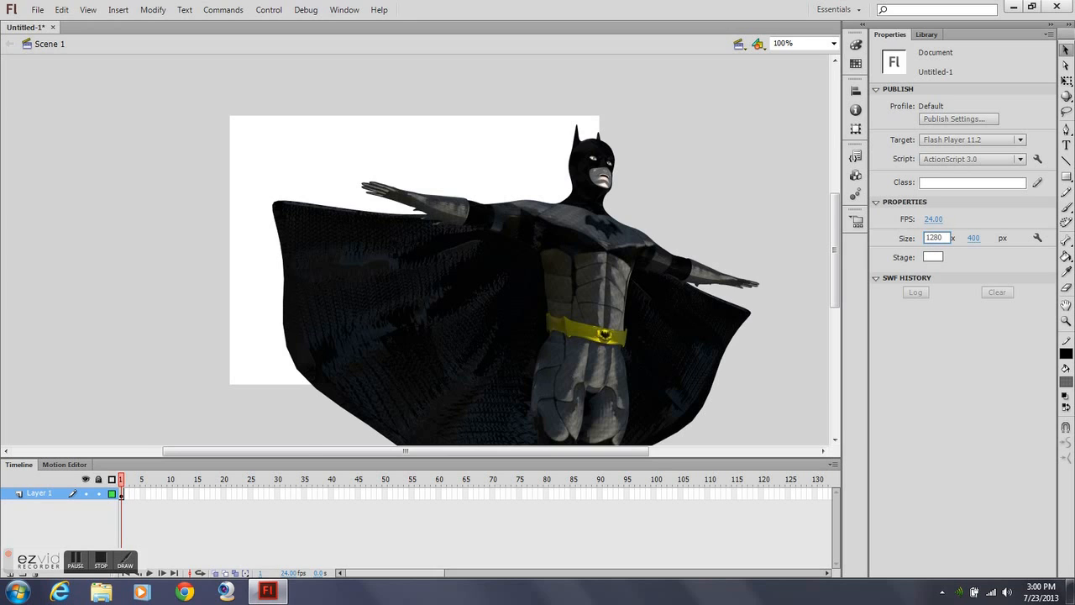
key("Tab")
type("720")
key("Return")
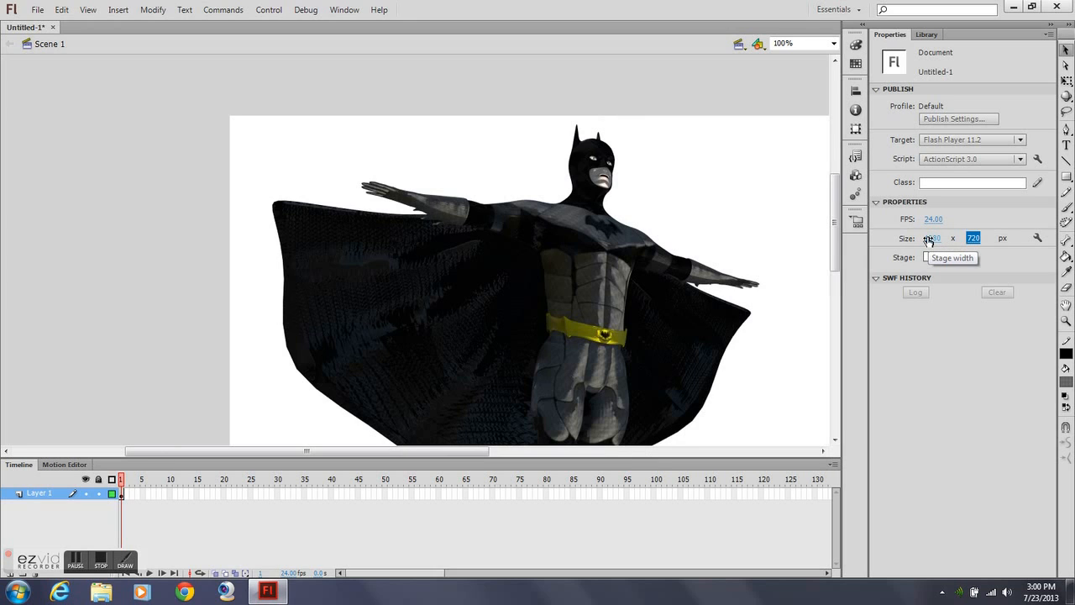
left_click(834, 44)
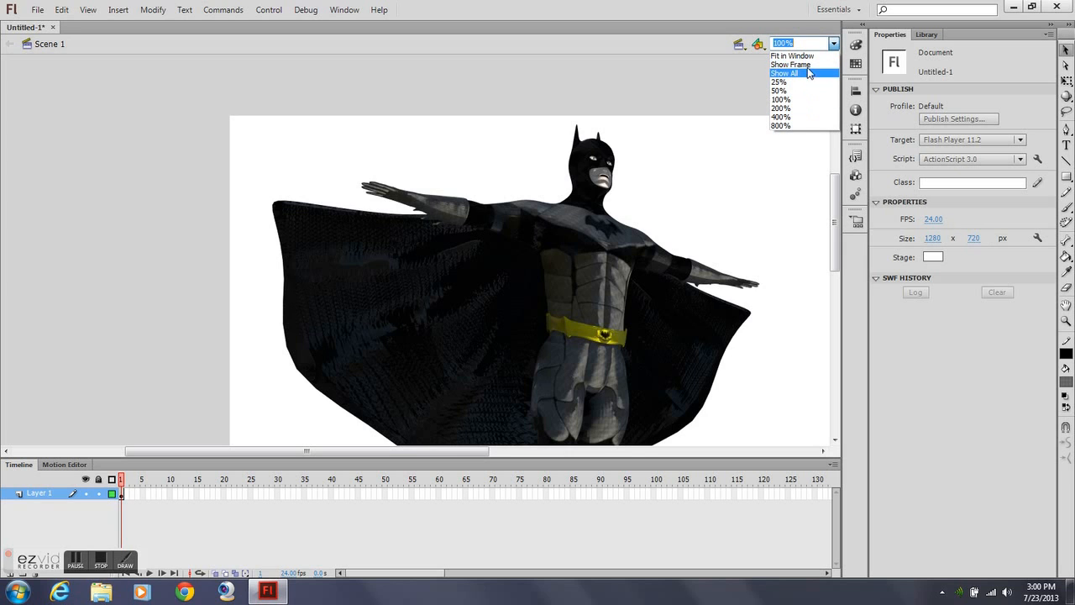
left_click(809, 56)
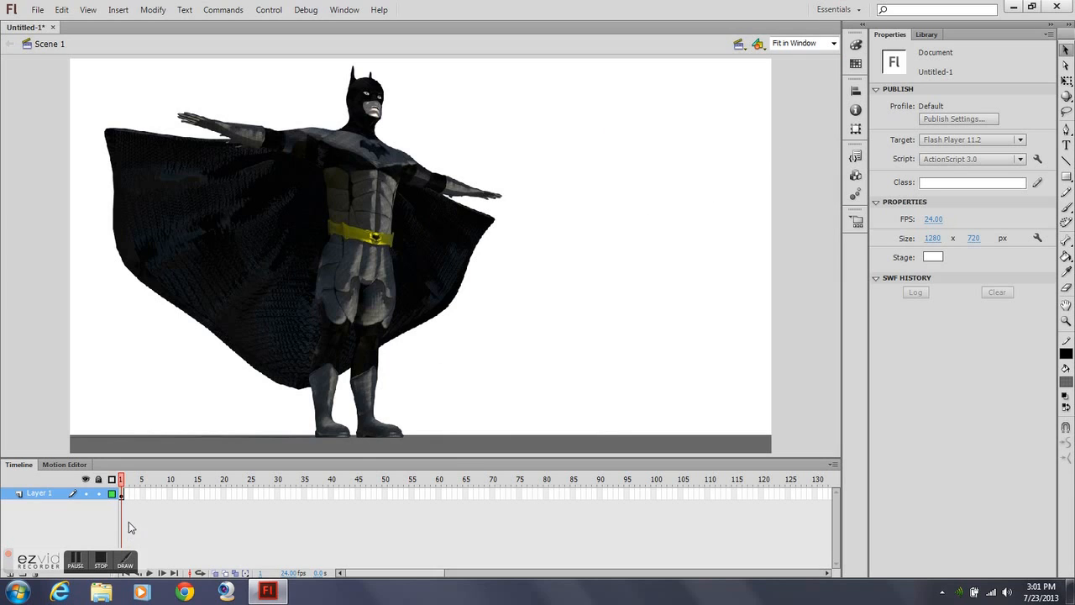
- Rename Layer 1, which holds the imported figure, as Batman
left_click_drag(44, 556, 935, 487)
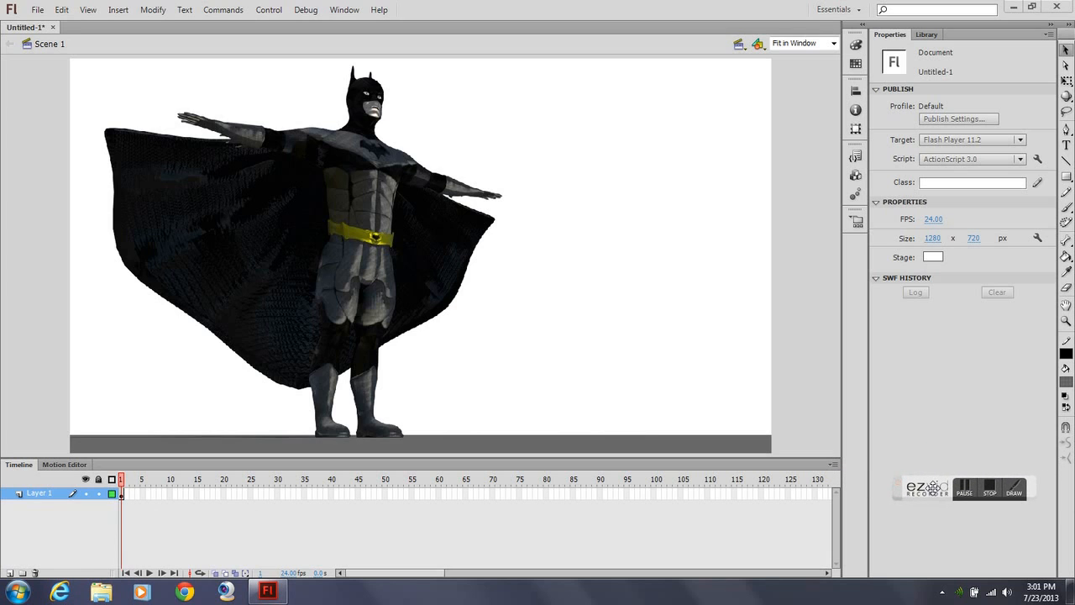
double_click(55, 496)
type("Batman")
key("Return")
left_click(71, 514)
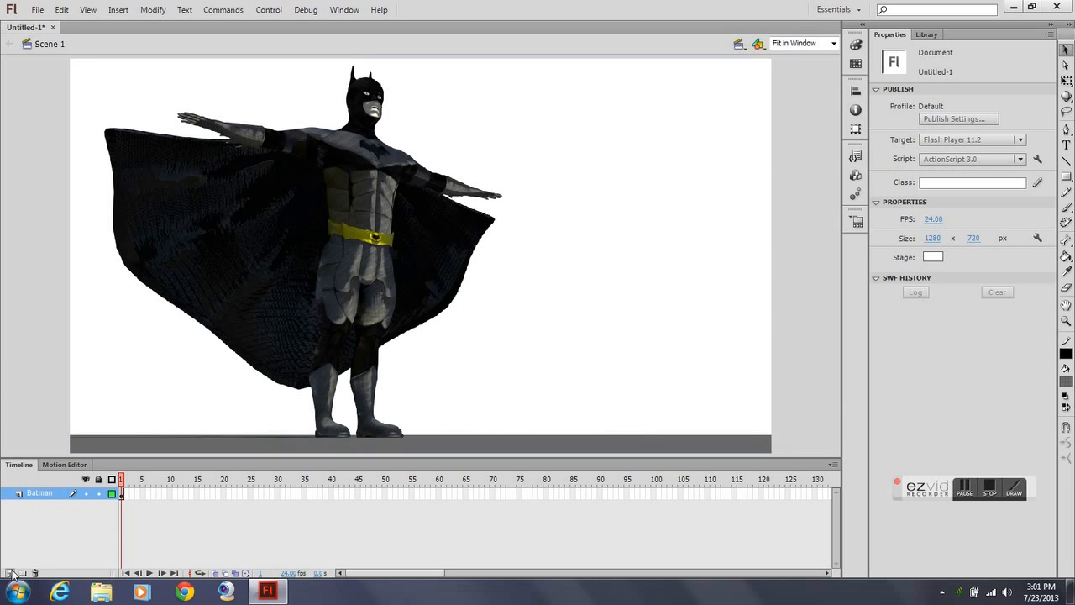
- Add a new layer named Brick and place it below the Batman layer
left_click(10, 573)
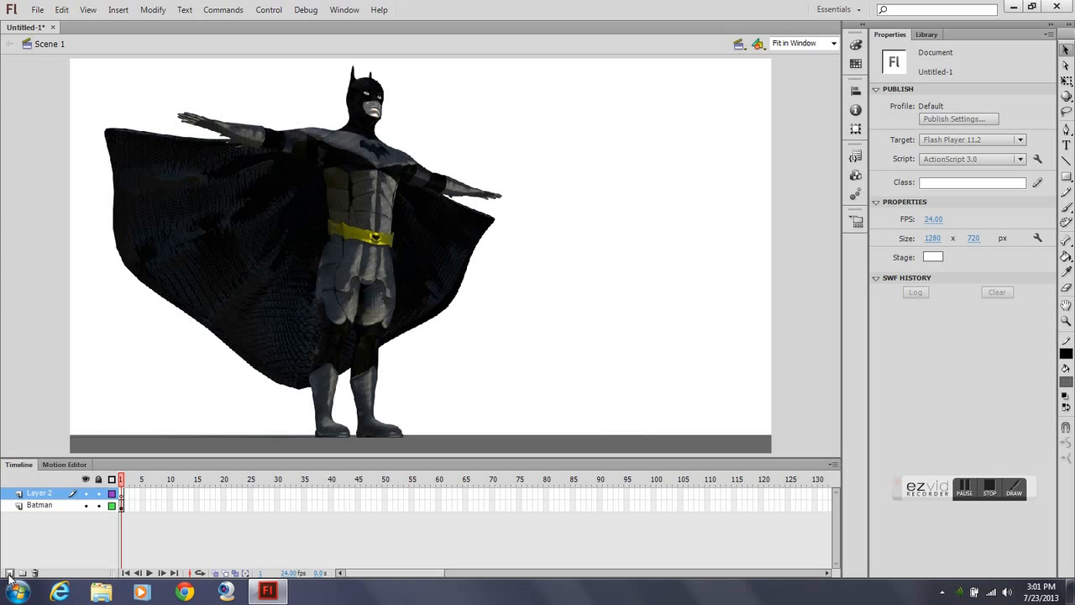
double_click(45, 496)
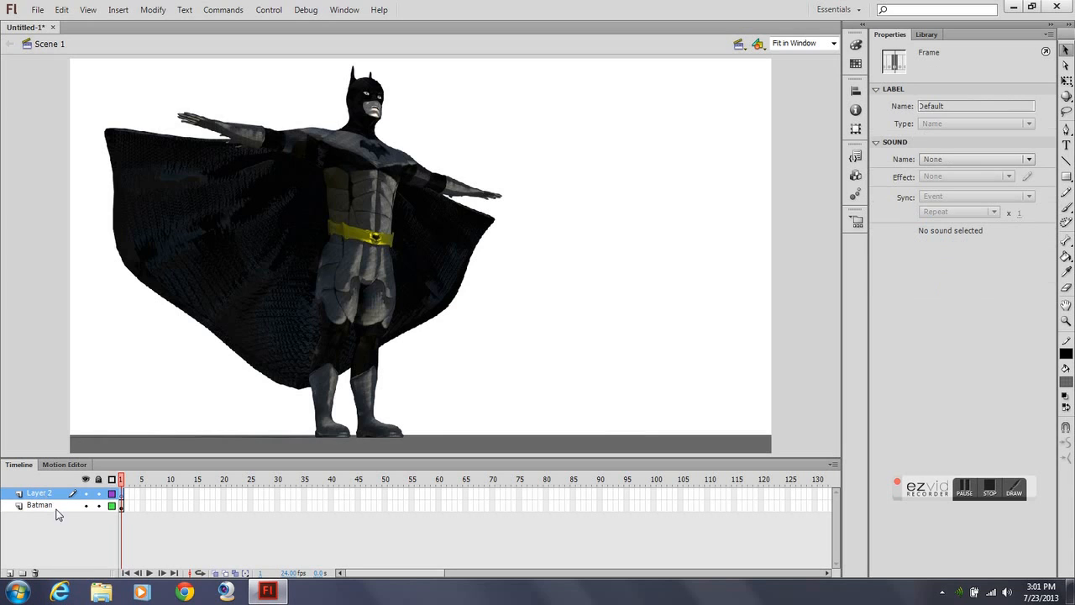
type("Background")
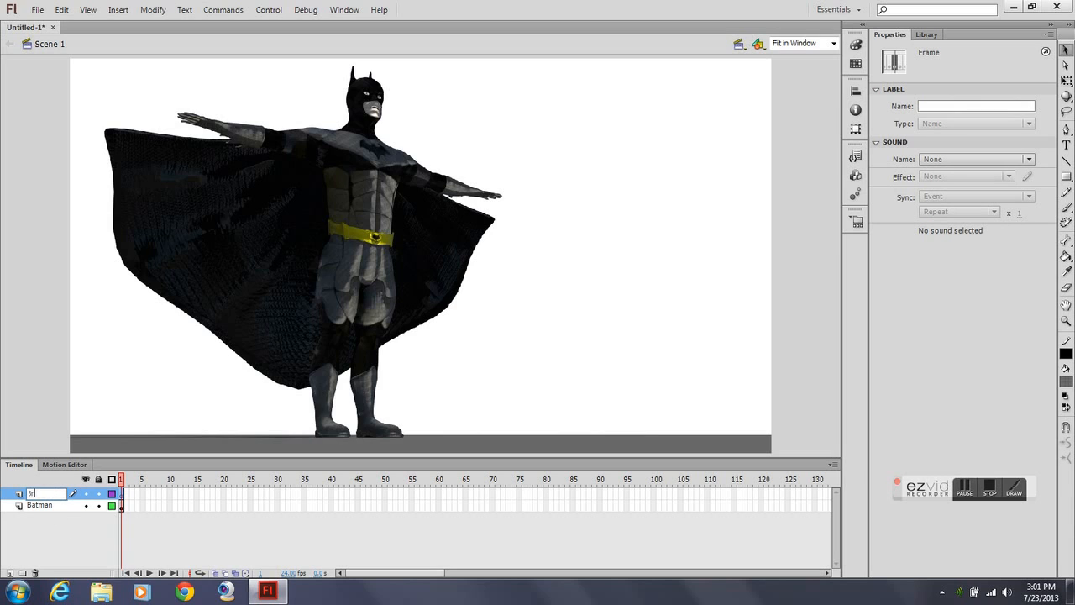
left_click(66, 527)
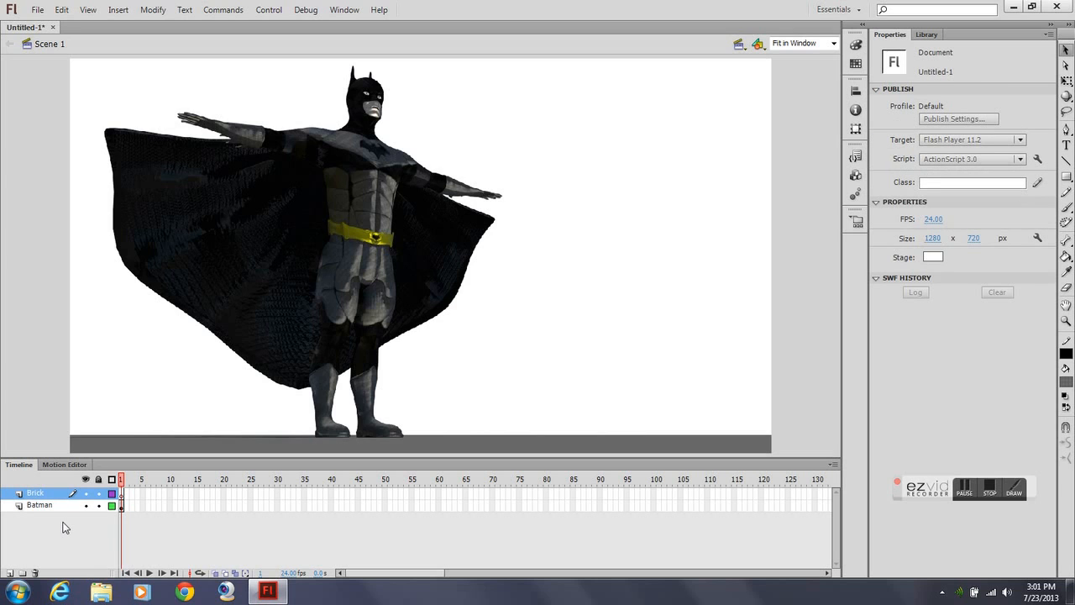
left_click_drag(42, 496, 35, 517)
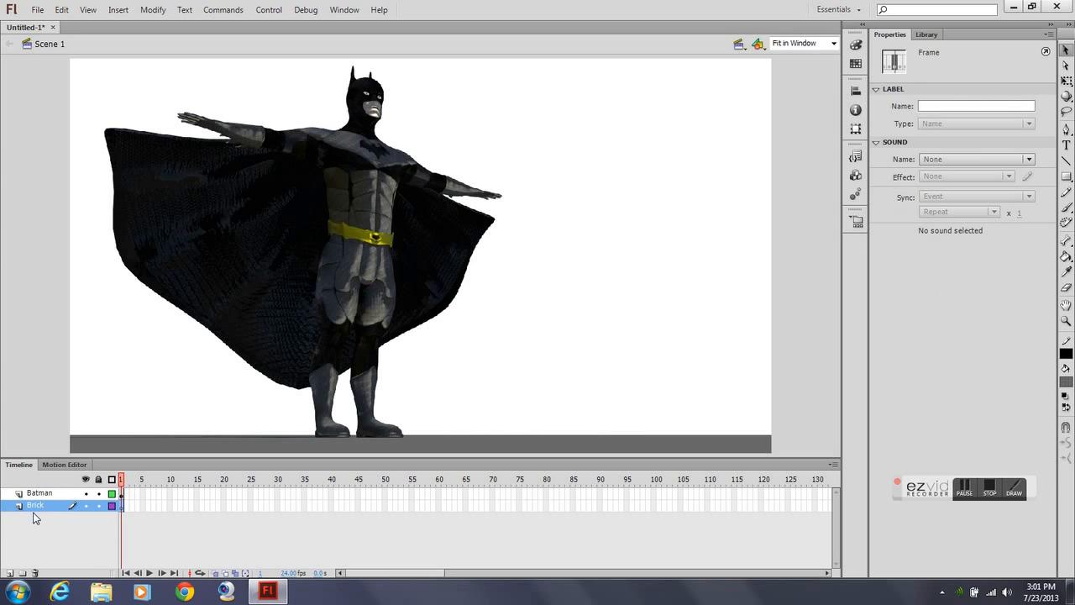
- Draw a rectangle covering the whole stage on the Brick layer and fill it with the imported brick bitmap
key("r")
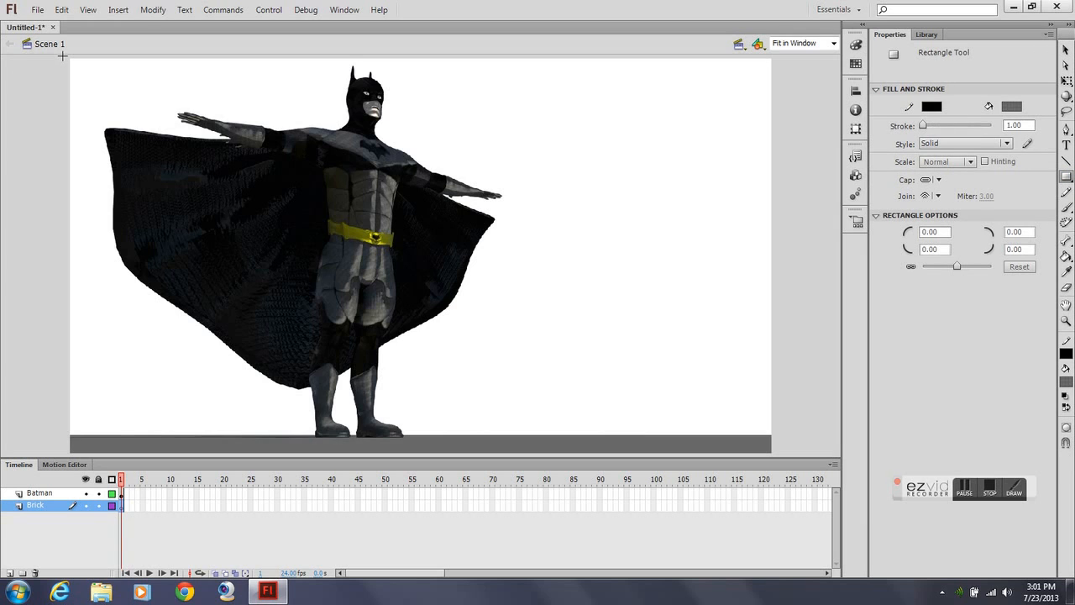
left_click_drag(77, 68, 777, 458)
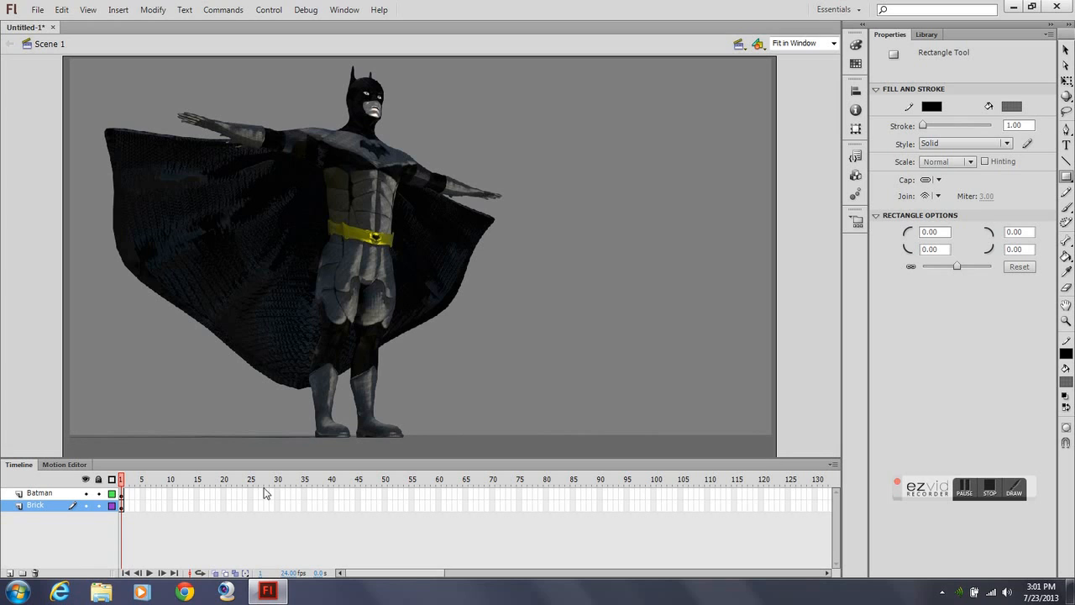
left_click(1065, 259)
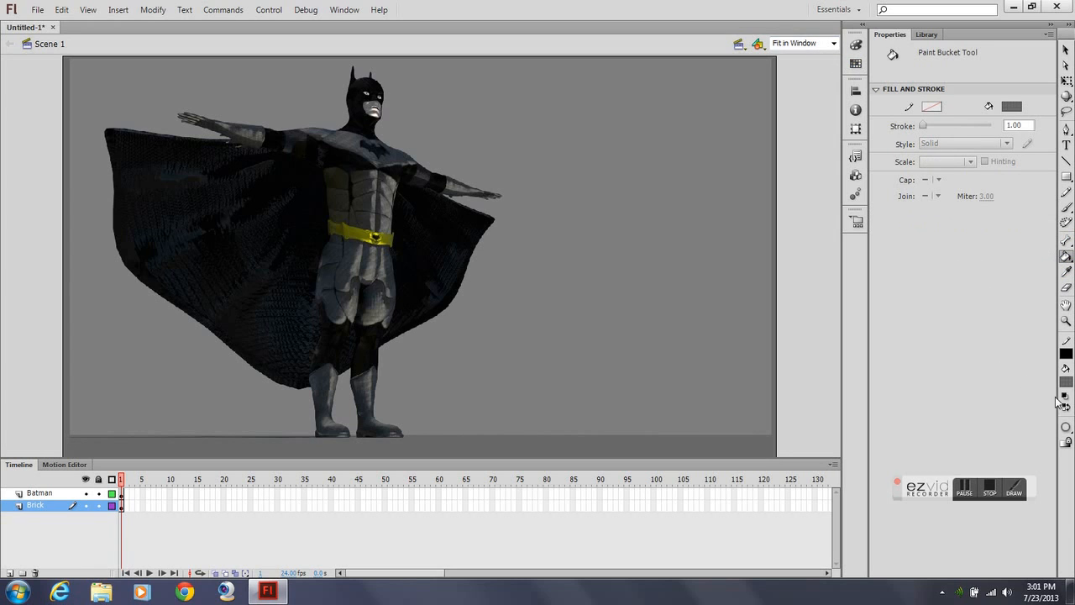
left_click(1067, 382)
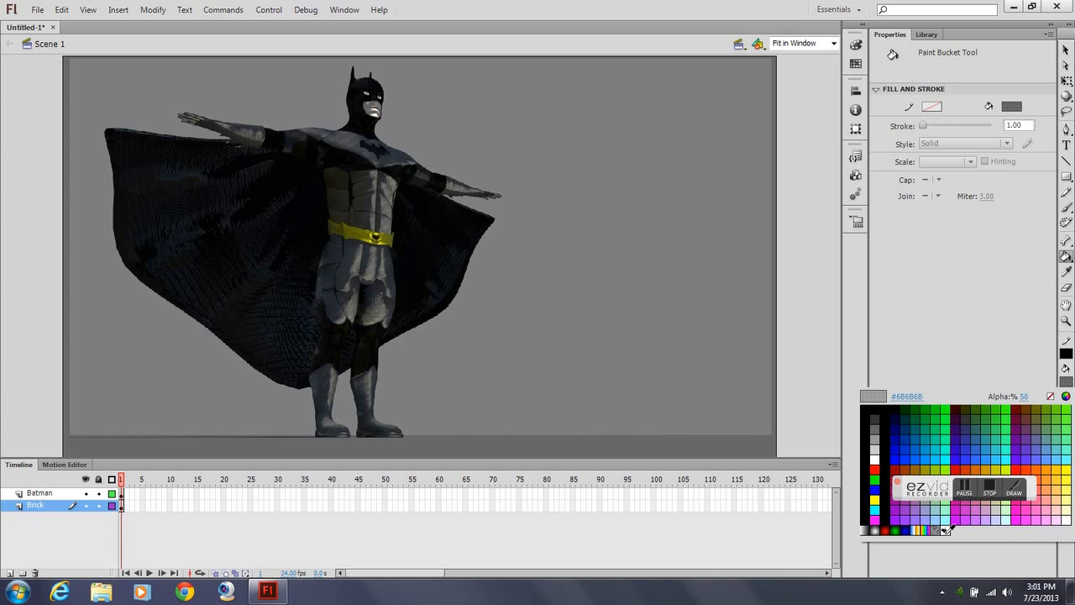
left_click(945, 530)
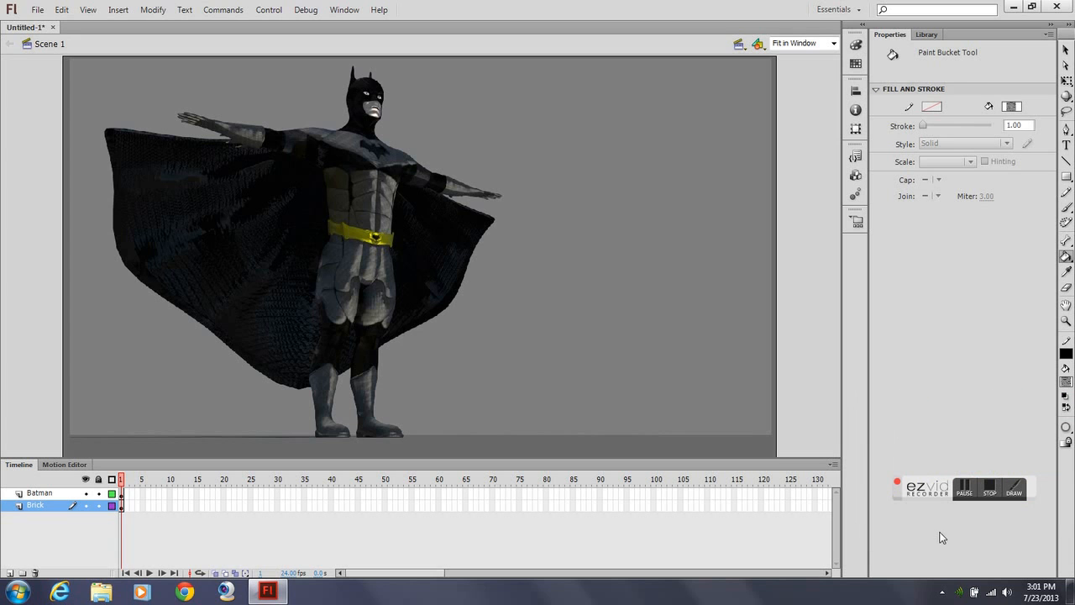
left_click(572, 290)
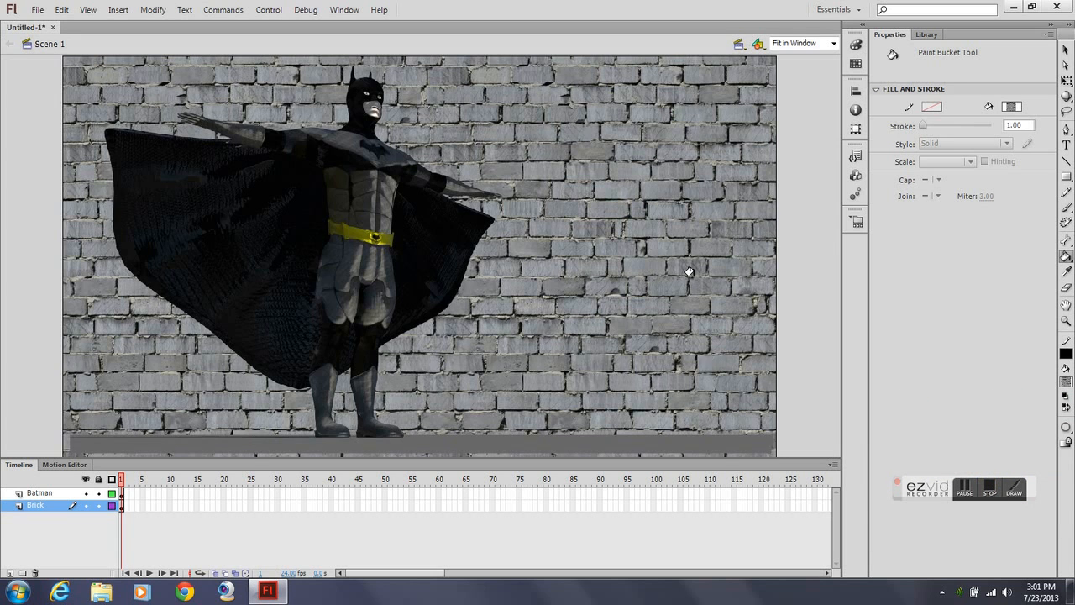
- Add a new layer named Spotlight above the Batman layer
left_click(38, 493)
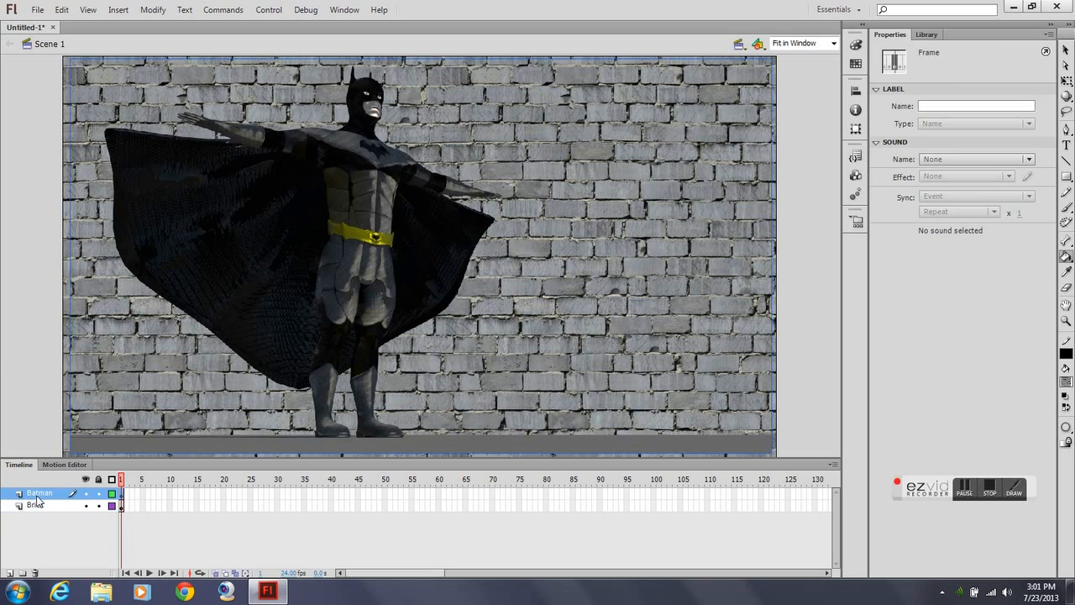
left_click(10, 572)
left_click(44, 494)
double_click(44, 494)
type("Spot")
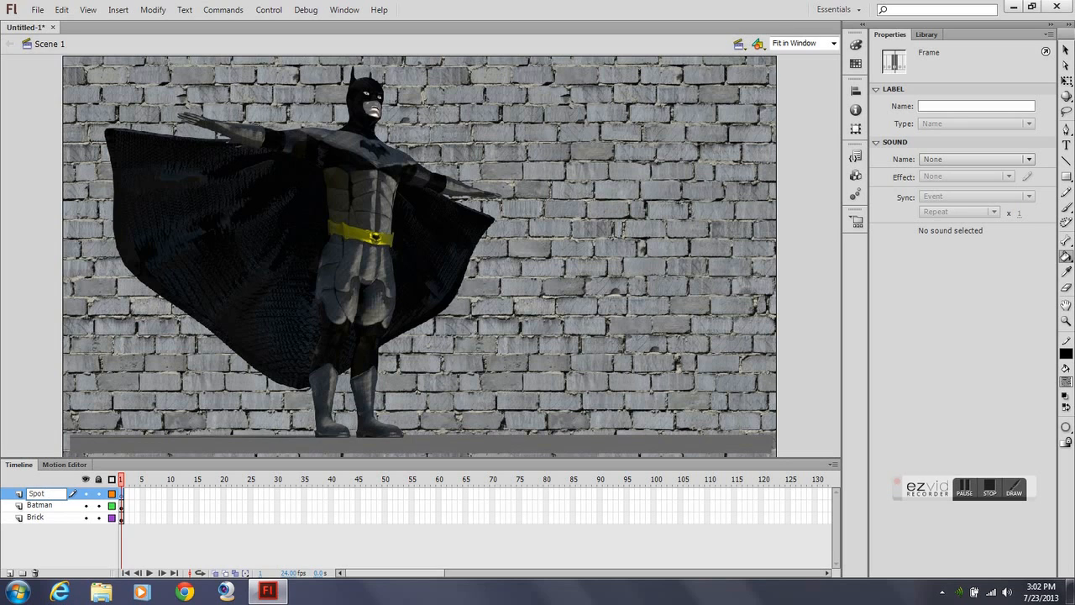
type("light")
left_click(69, 529)
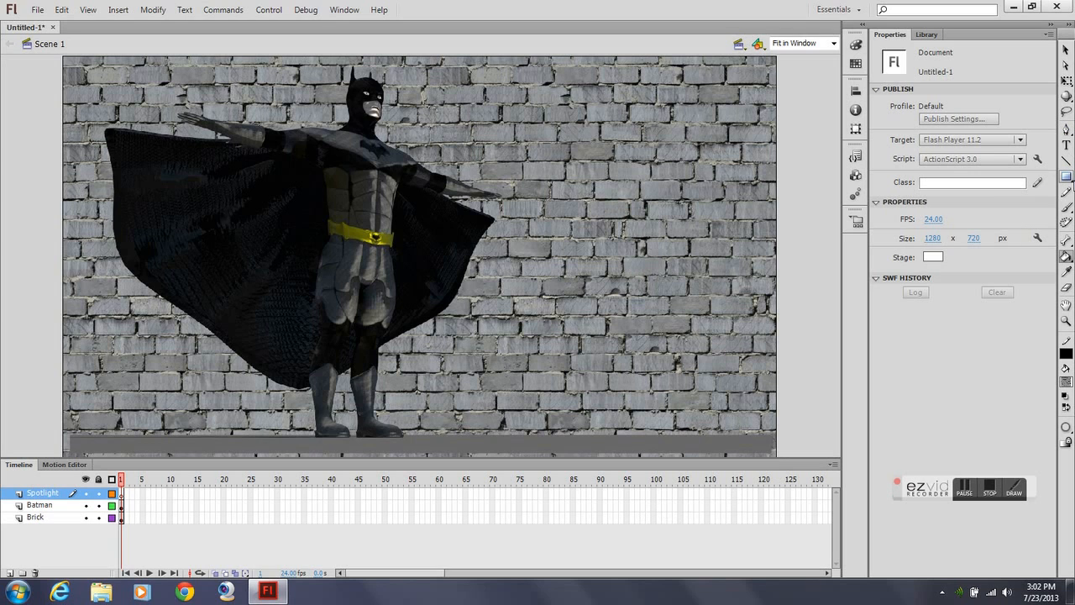
left_click(1067, 177)
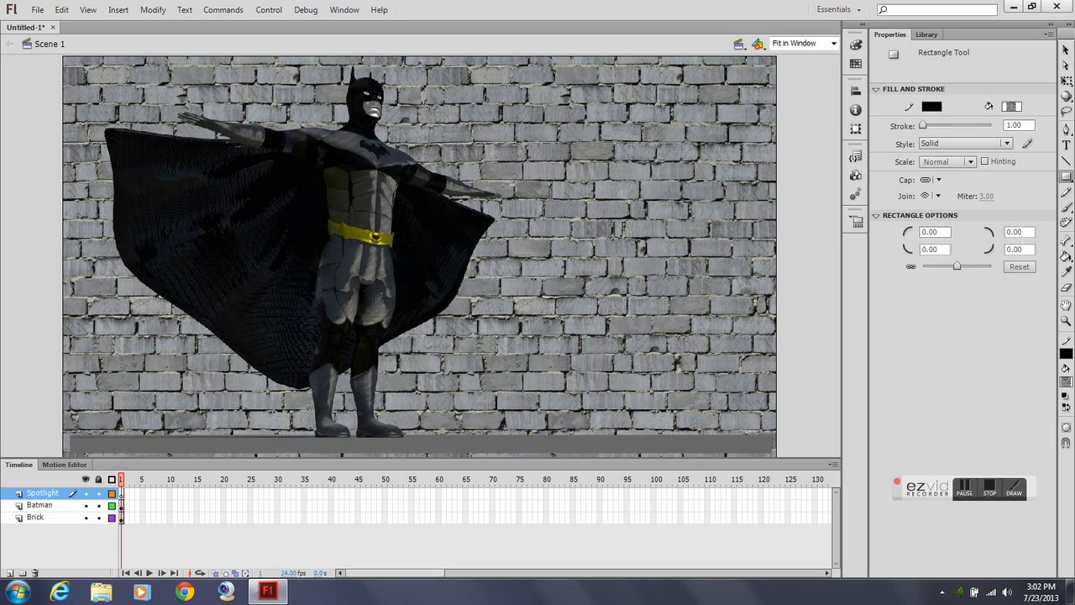
left_click_drag(468, 166, 634, 330)
key("ctrl+z")
- Draw a circle about 337 px in diameter on the Spotlight layer, over the brick wall beside Batman's cape, using the Oval tool
left_click(1066, 176)
left_click(959, 193)
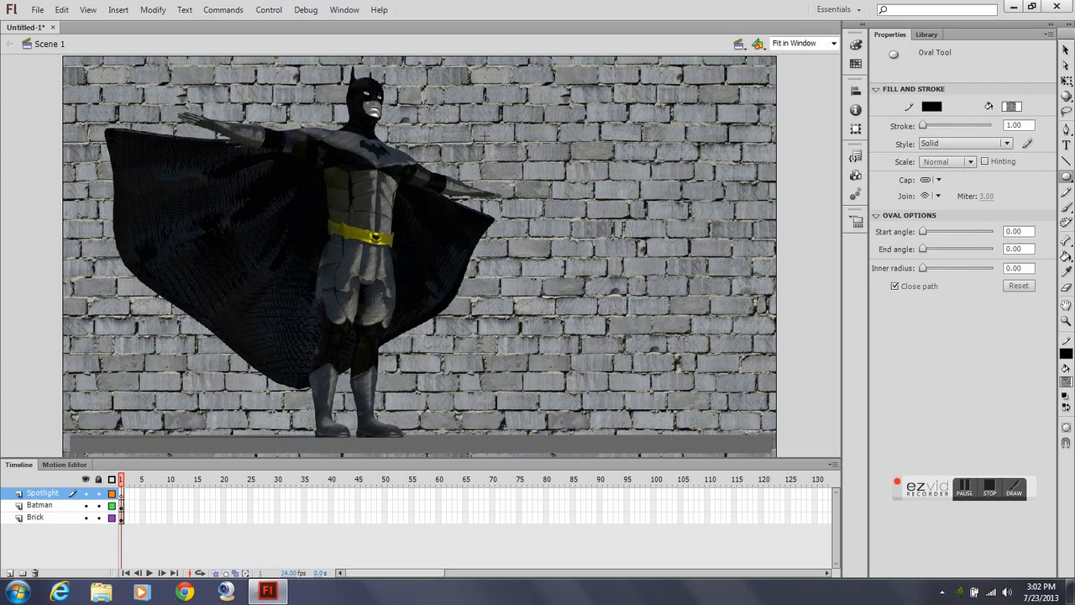
left_click_drag(624, 275, 657, 321)
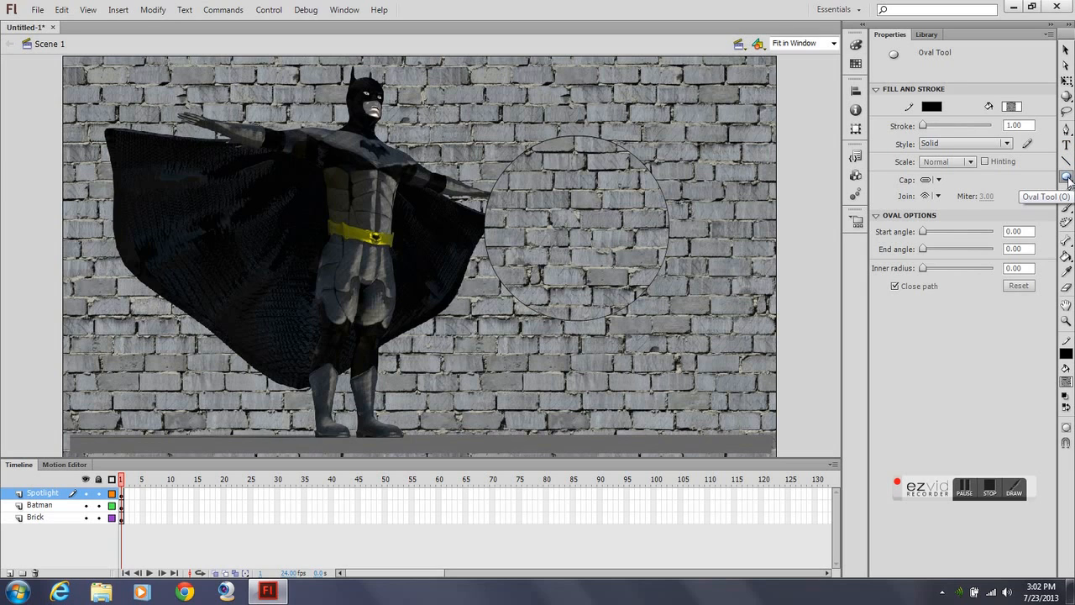
- Fill the circle on the Spotlight layer with yellow #FFFF00 at 50% alpha
left_click(1067, 259)
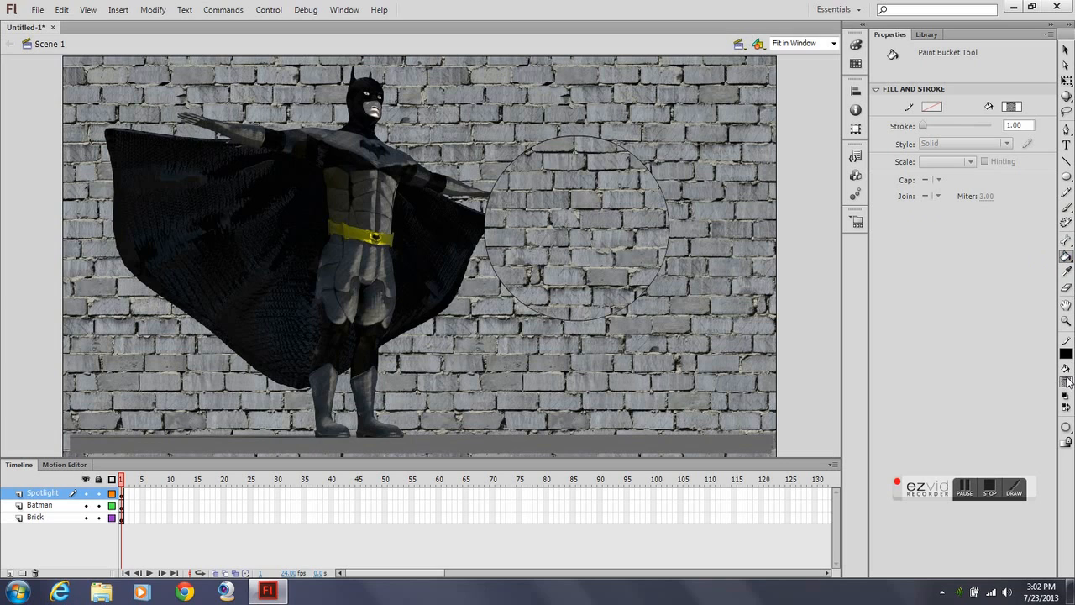
left_click(1066, 384)
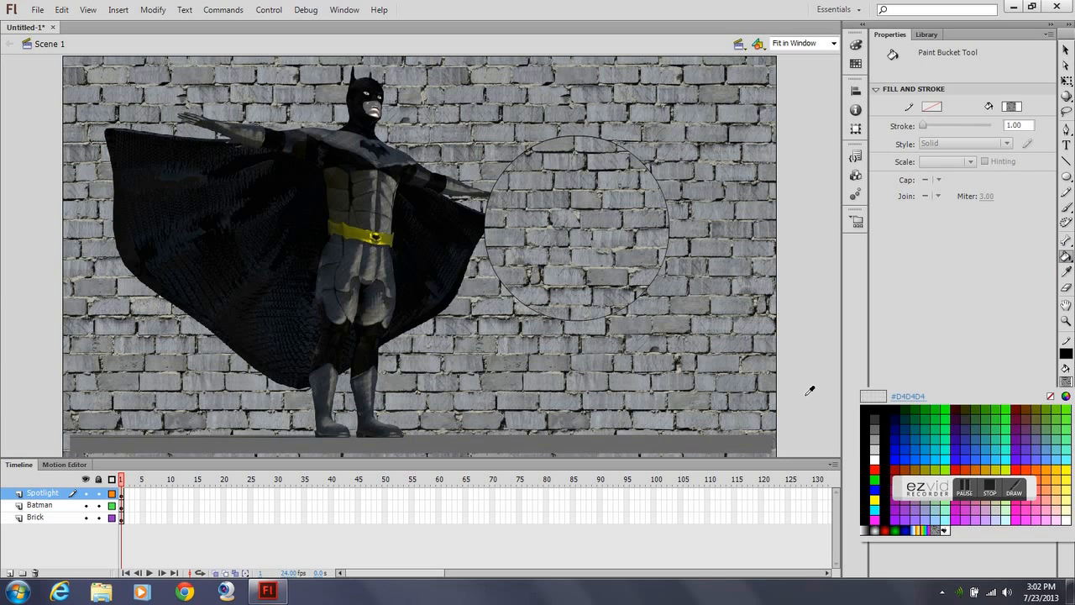
left_click(876, 499)
left_click(855, 46)
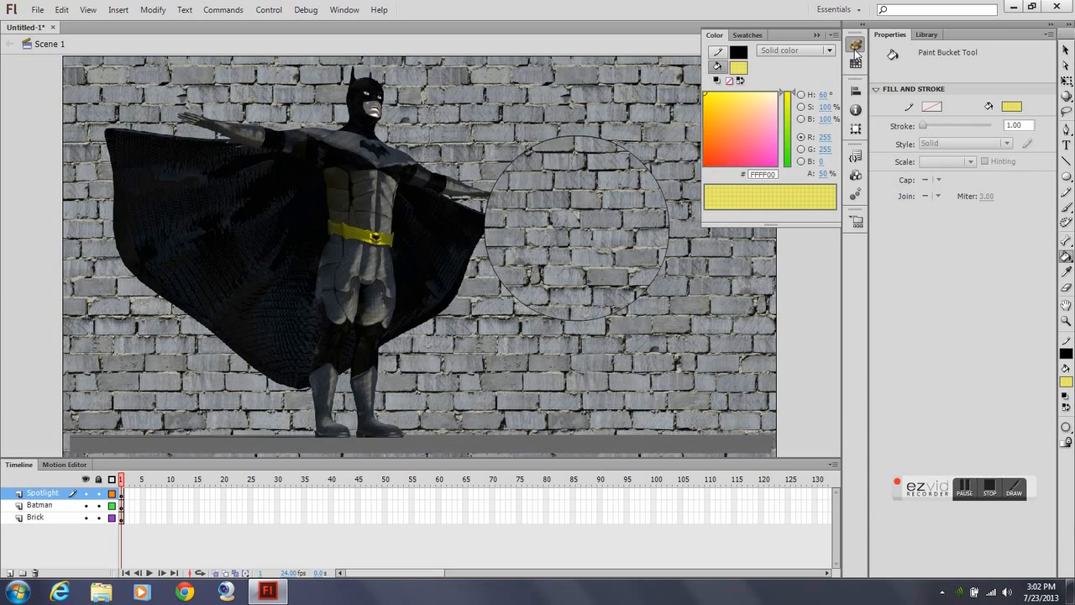
left_click(585, 192)
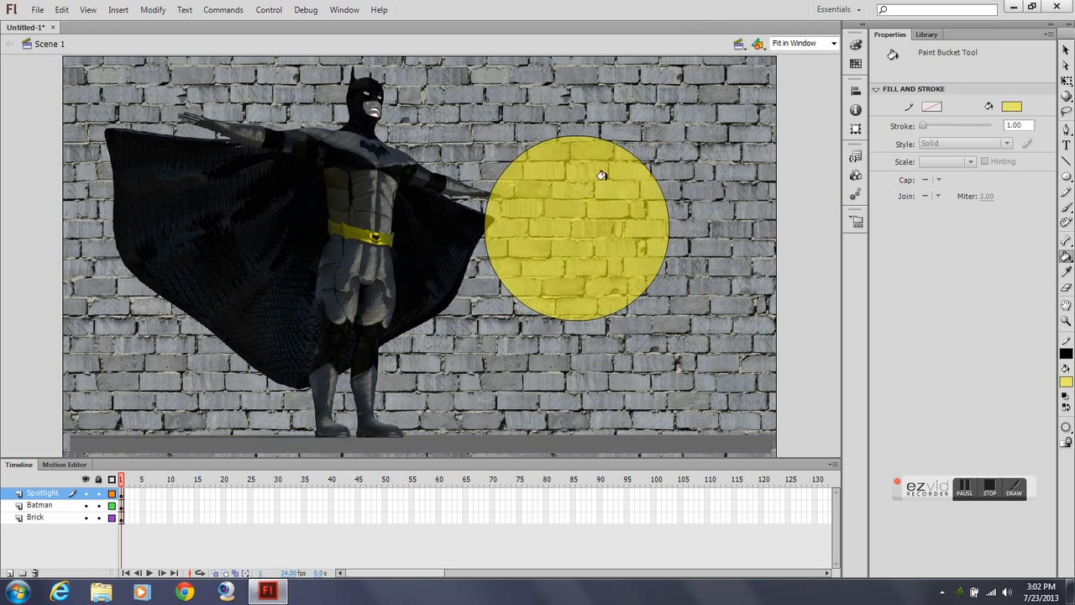
- Delete the black outline of the yellow circle, keeping only its fill
left_click(1065, 50)
left_click(630, 155)
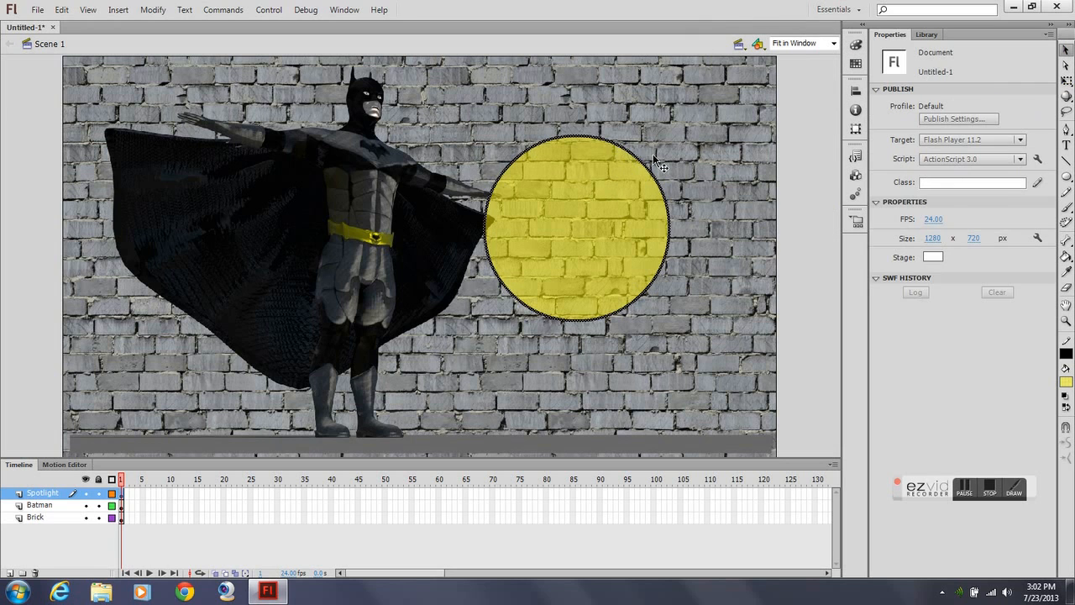
key("Delete")
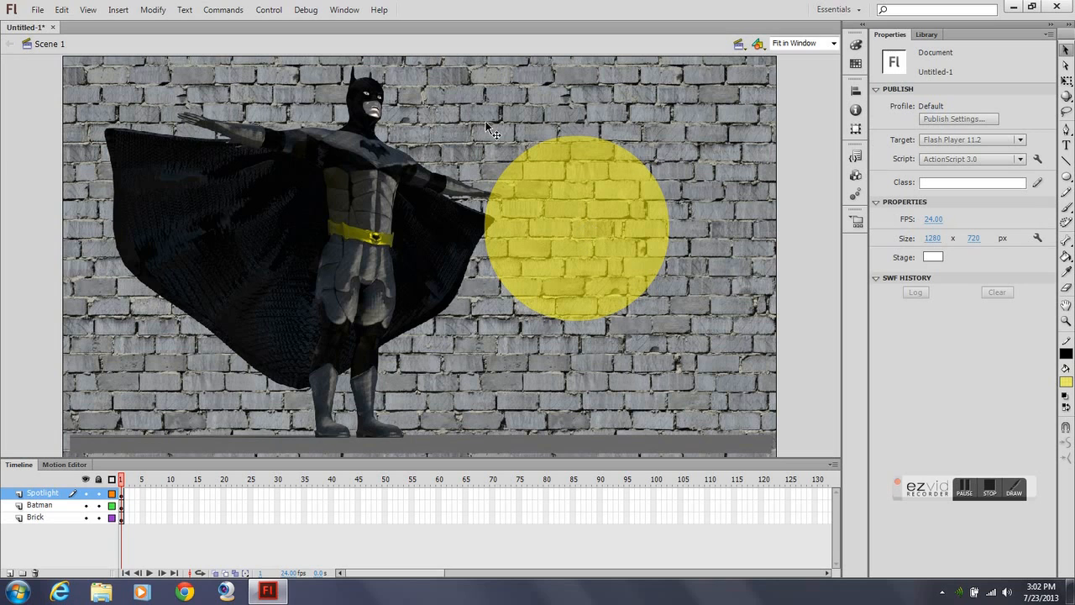
left_click(548, 193)
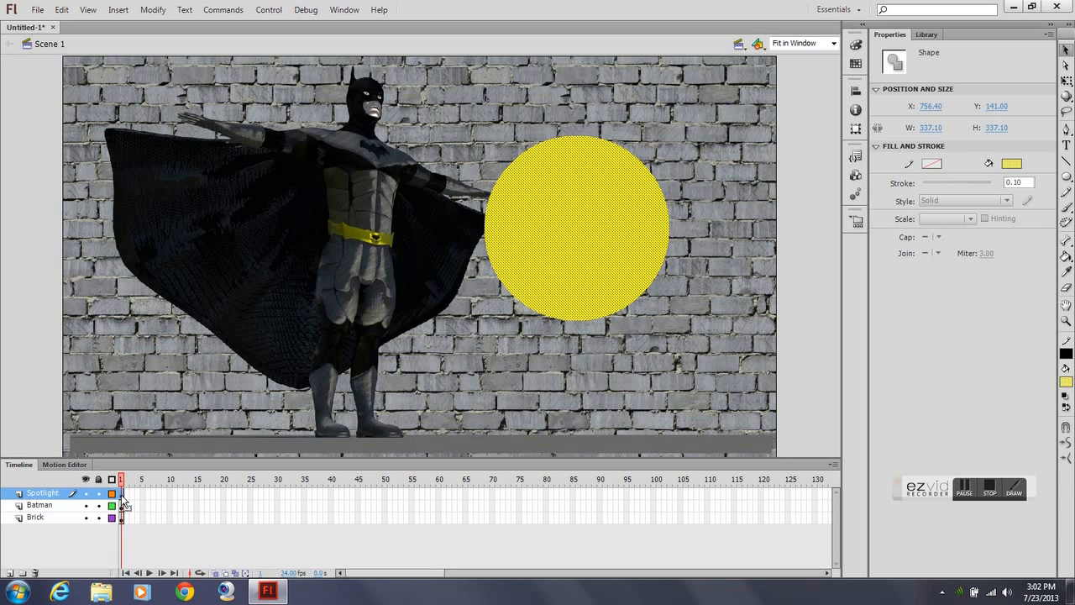
left_click(121, 517)
key("Delete")
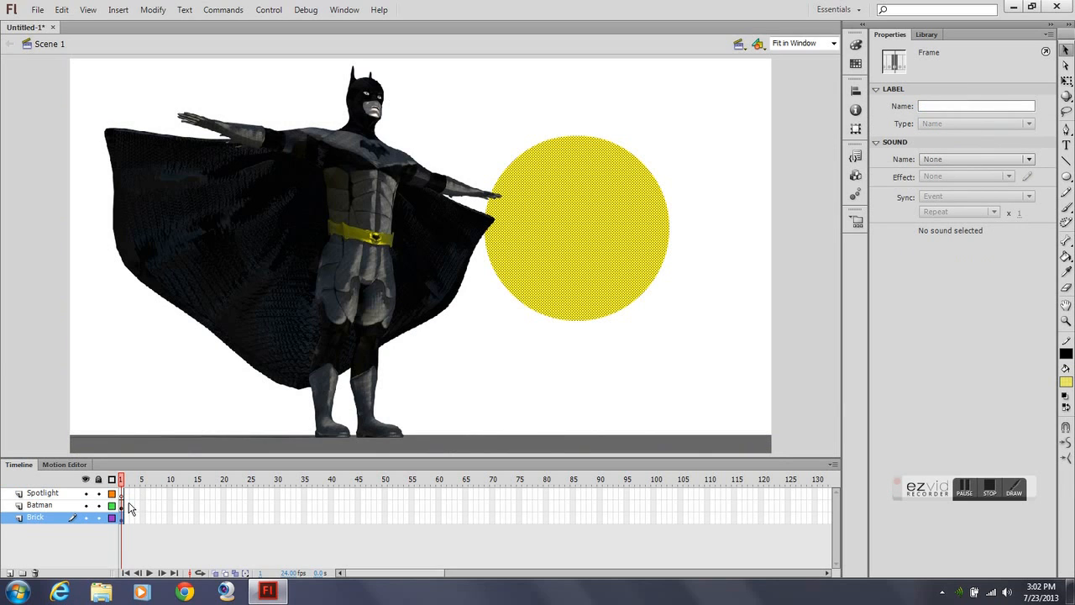
left_click(121, 495)
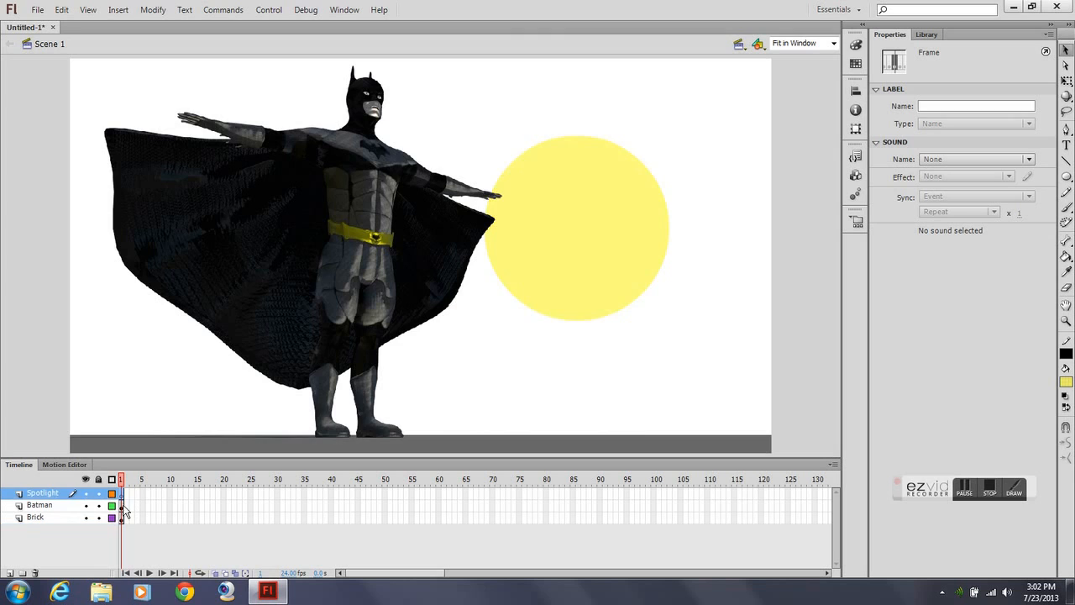
left_click(121, 506)
left_click(122, 518)
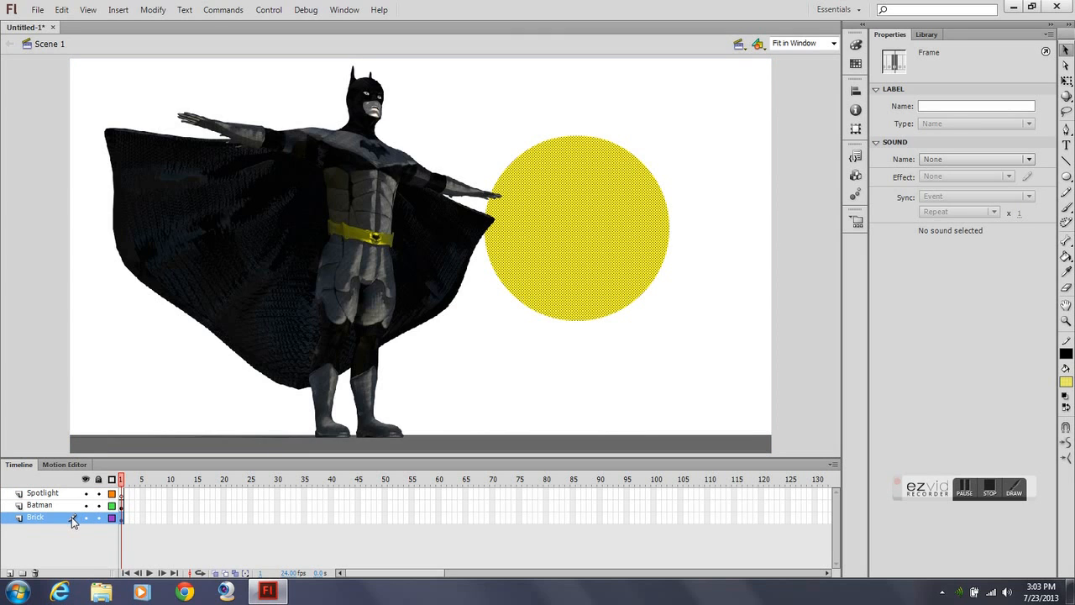
key("ctrl+z")
key("ctrl+z")
key("ctrl+z")
key("ctrl+z")
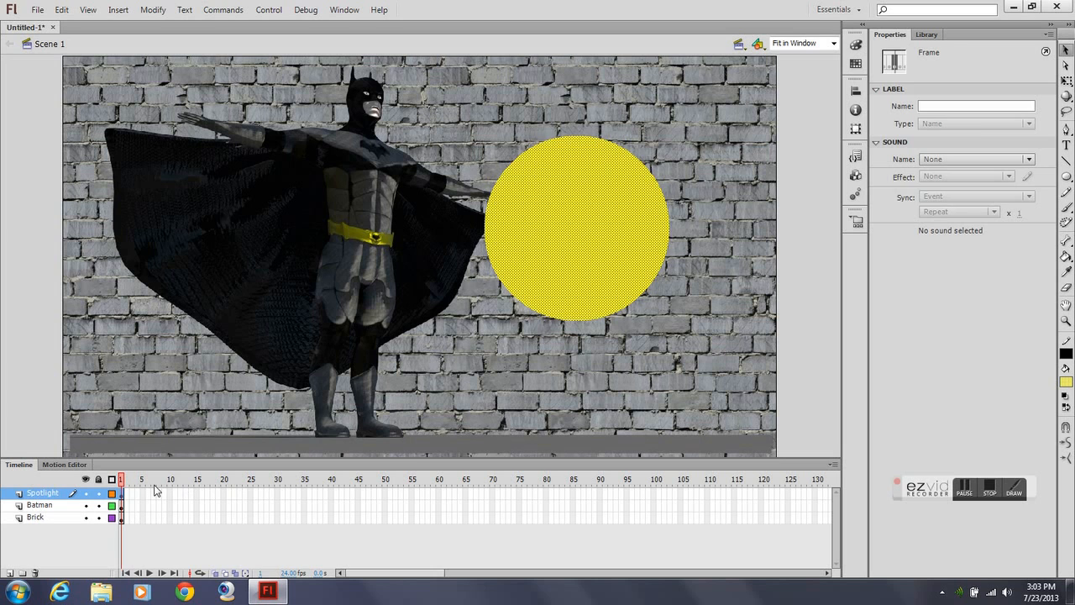
- Extend the Spotlight, Batman and Brick layers together to frame 72
left_click(121, 494)
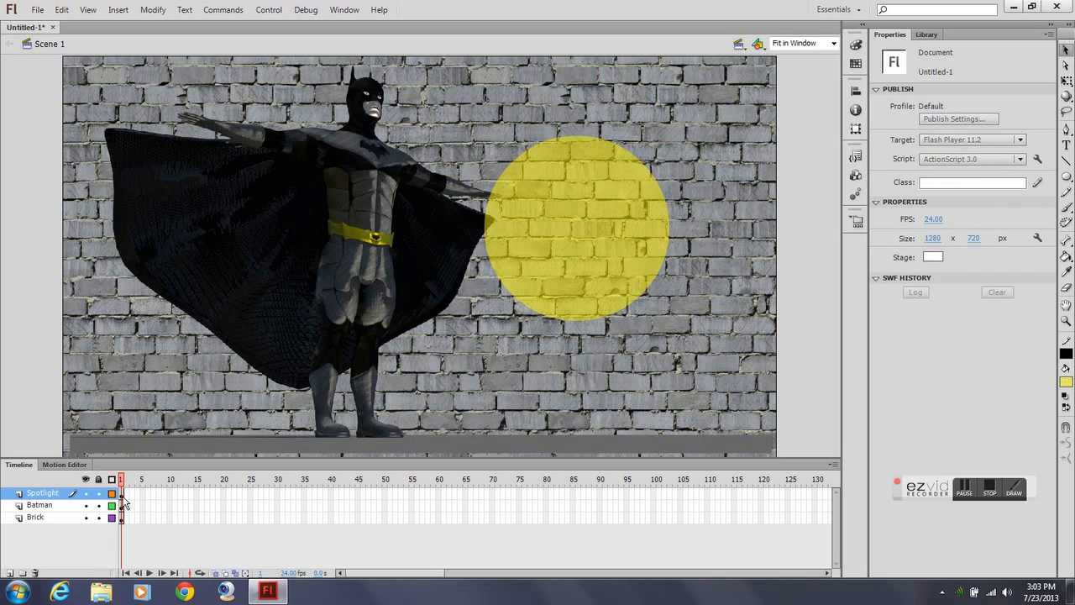
left_click_drag(123, 495, 125, 519)
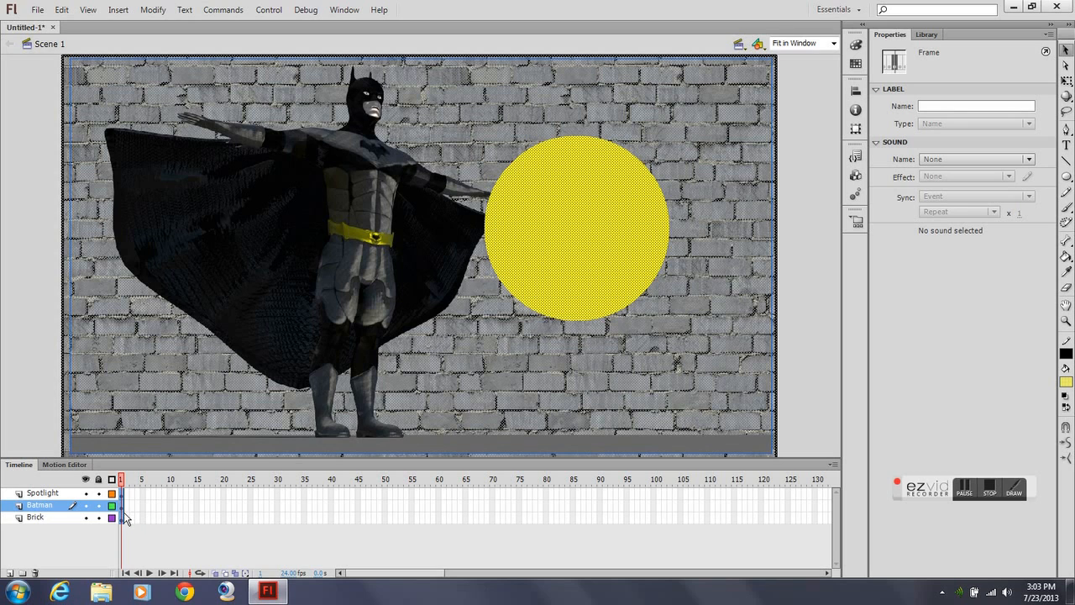
left_click_drag(130, 514, 520, 523)
key("F5")
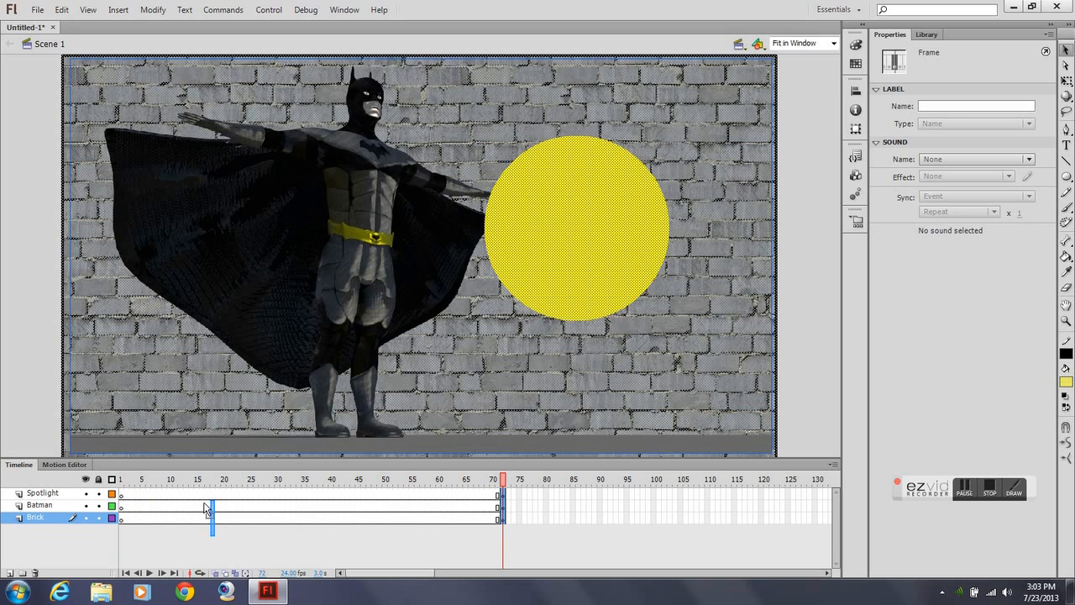
key("ctrl+alt+a")
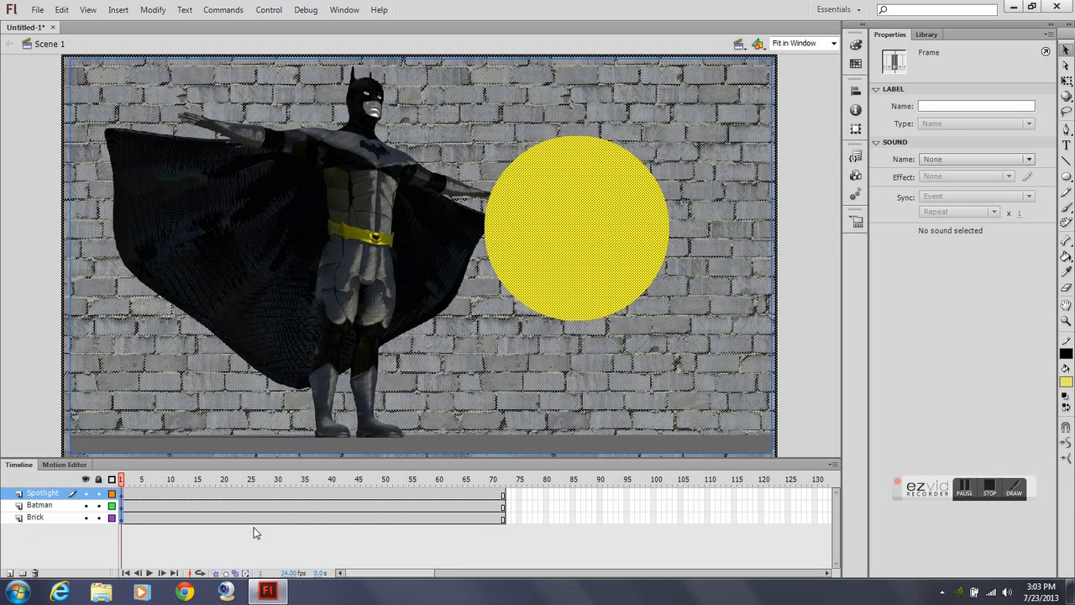
- In frame 1, move the yellow circle off the stage past its upper-right corner, to about X 1301, Y -184
left_click(55, 496)
left_click_drag(586, 196, 689, 143)
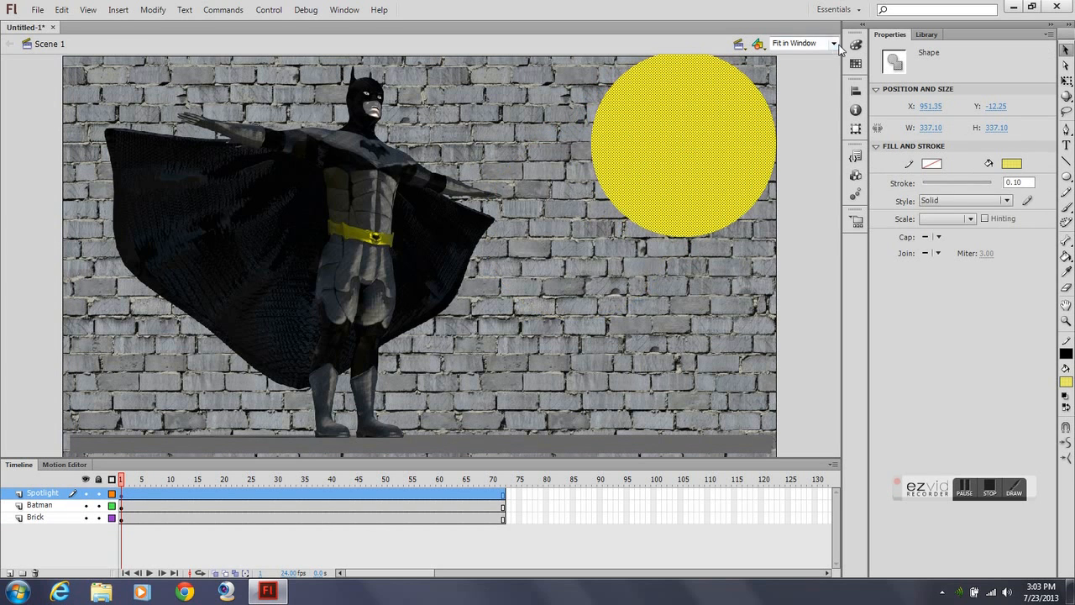
left_click(833, 43)
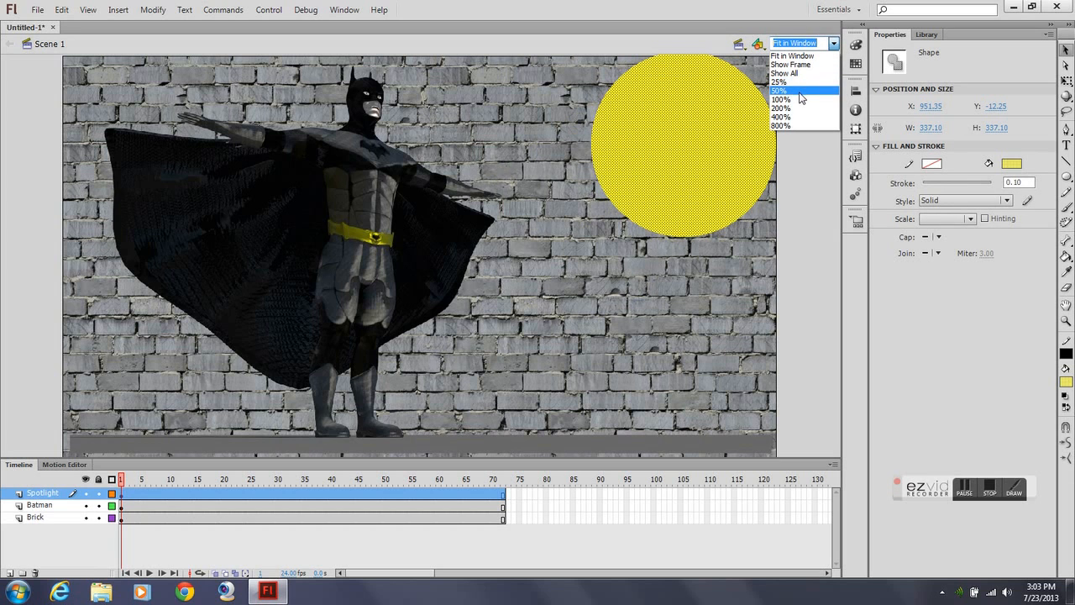
left_click(799, 91)
left_click_drag(584, 187, 682, 151)
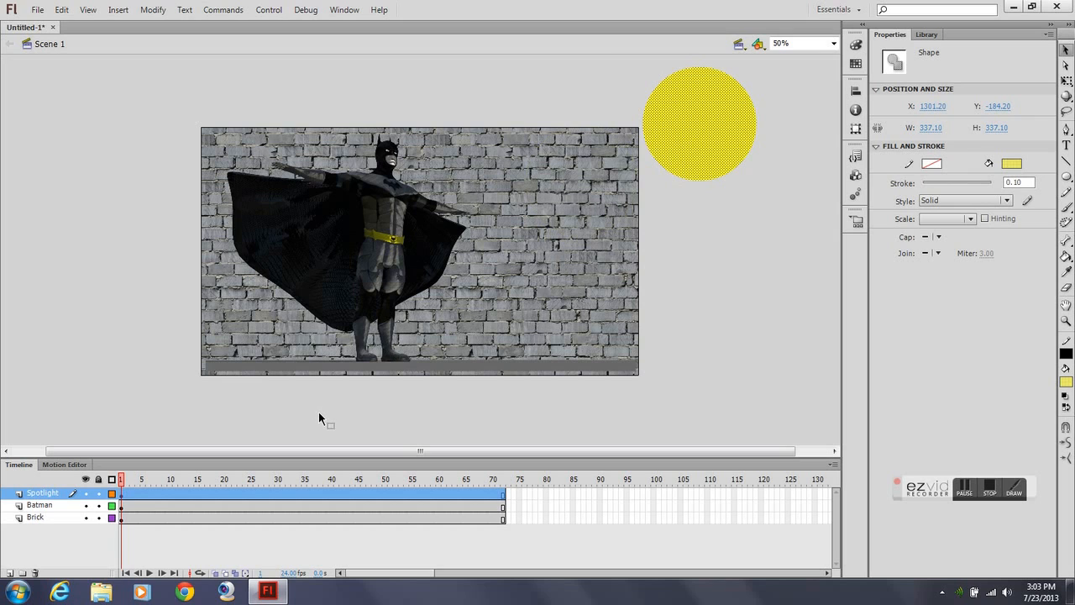
- Insert a Spotlight keyframe at frame 10 and move the circle onto the wall, to about X 829, Y 312
left_click_drag(122, 485, 171, 497)
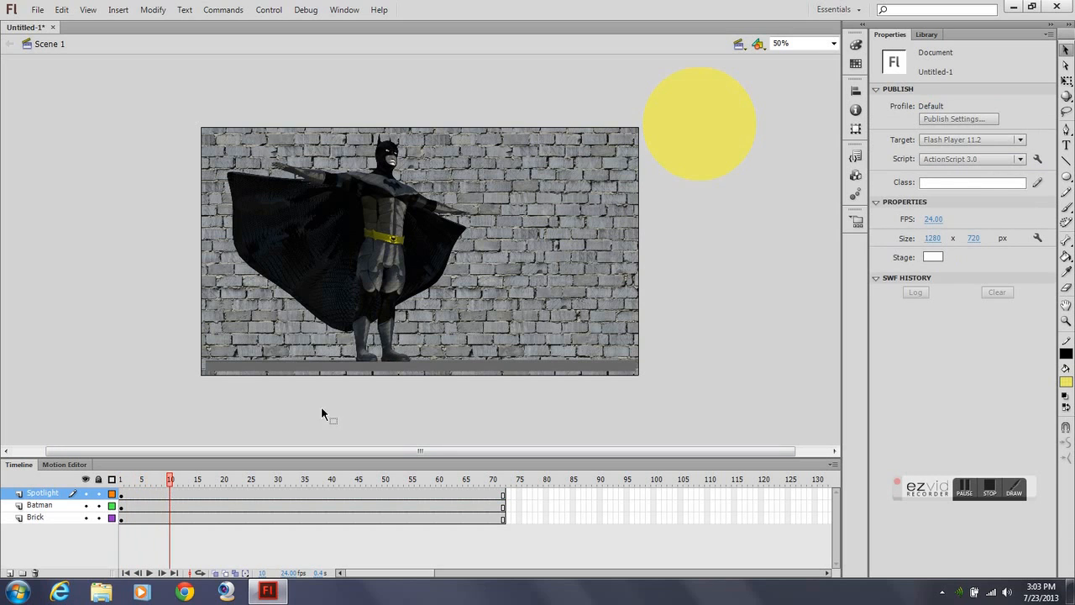
right_click(172, 496)
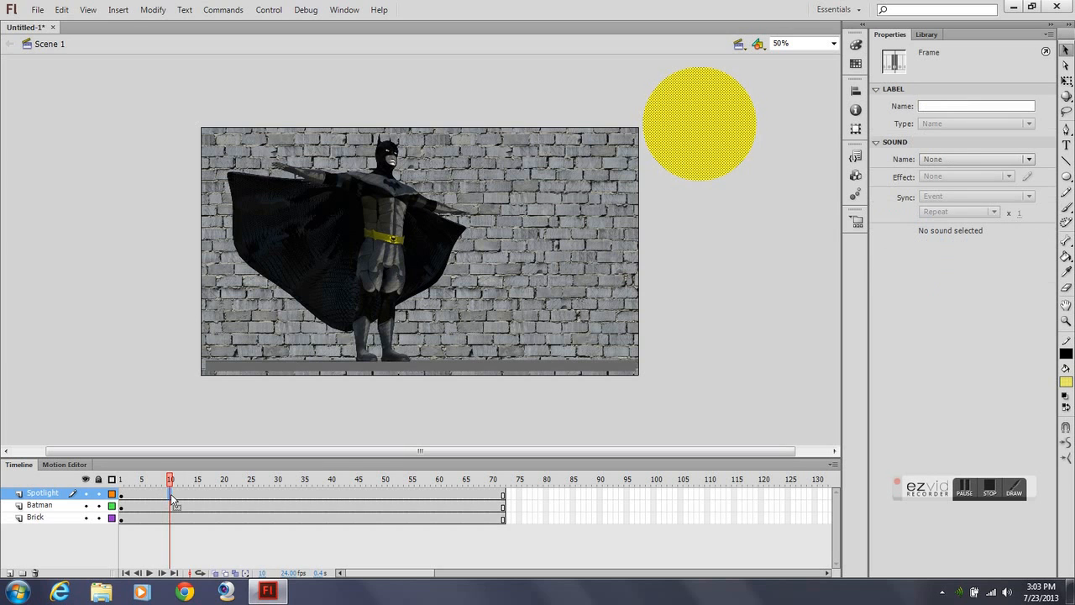
left_click(239, 226)
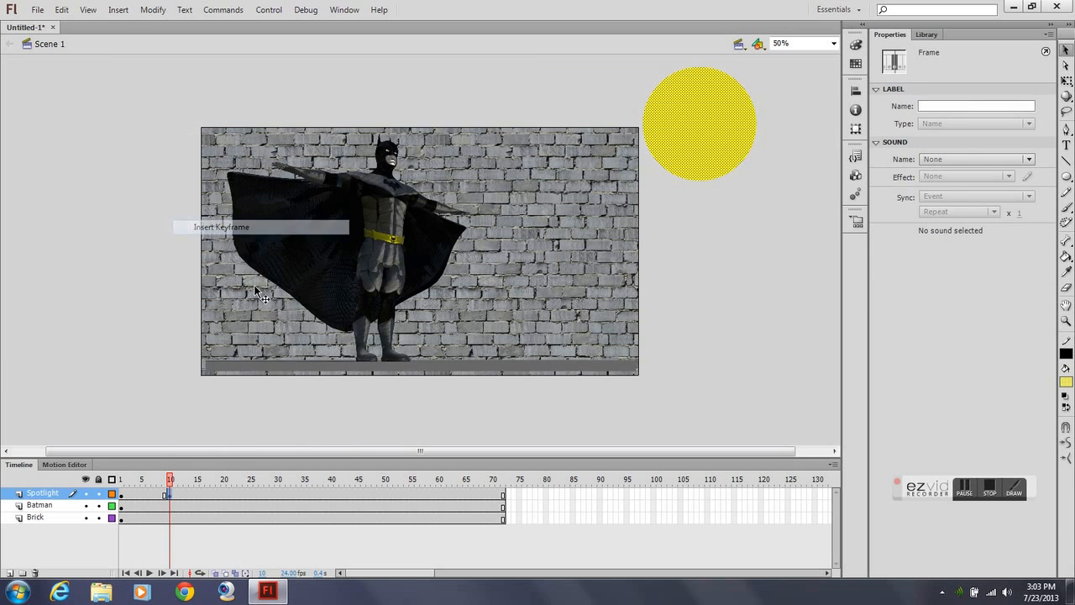
left_click_drag(714, 137, 557, 295)
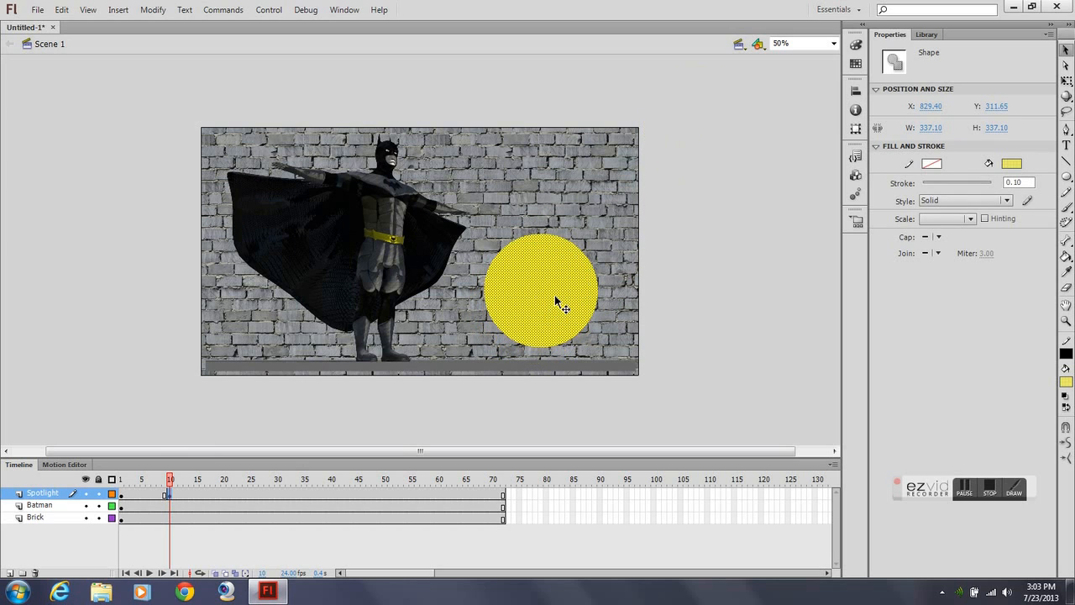
- Insert a keyframe at frame 20 of the Spotlight layer
left_click_drag(172, 486, 226, 481)
left_click(653, 306)
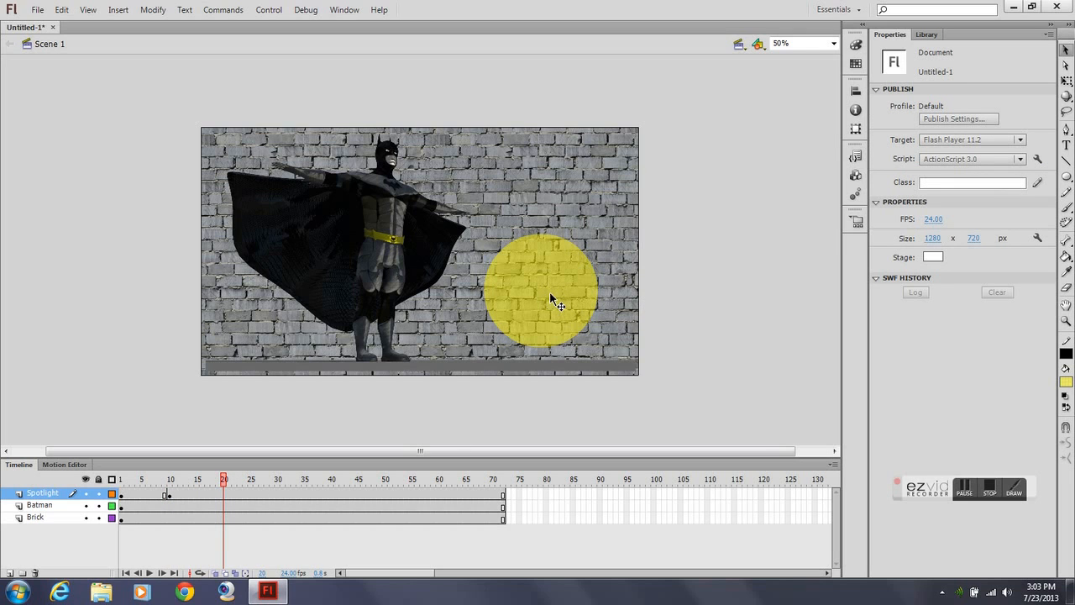
right_click(224, 500)
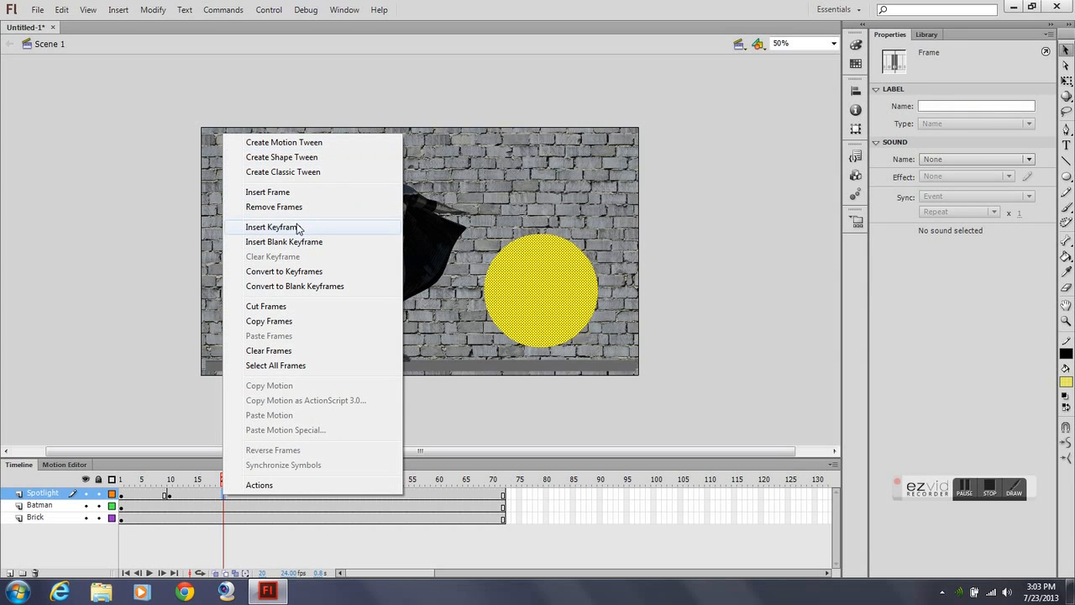
left_click(298, 228)
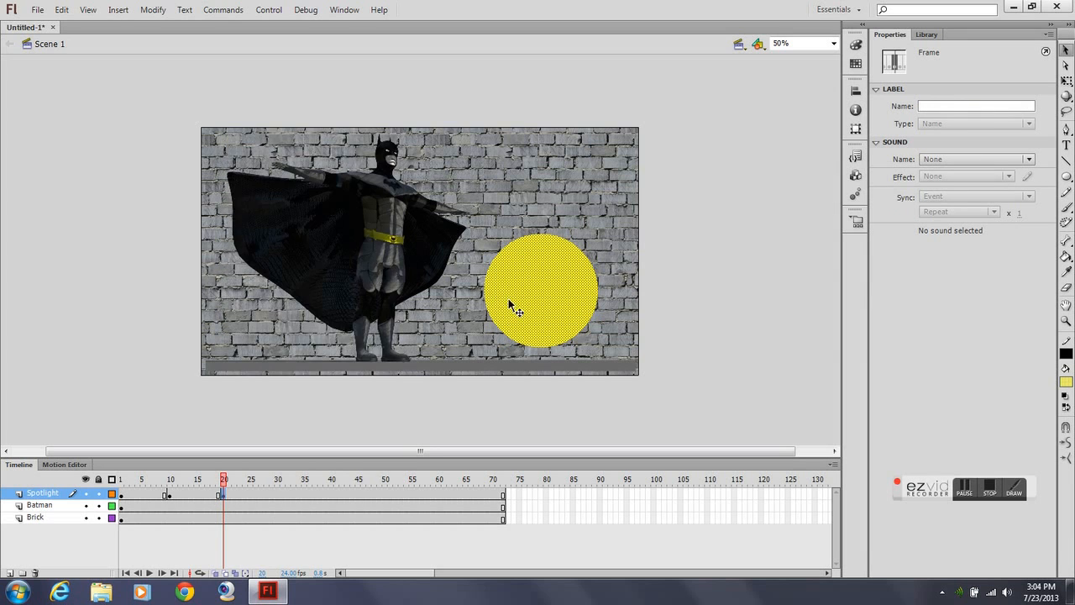
- At frame 30, move the circle up beside Batman's head, to about X 623, Y -5, and insert a Spotlight keyframe
left_click(278, 494)
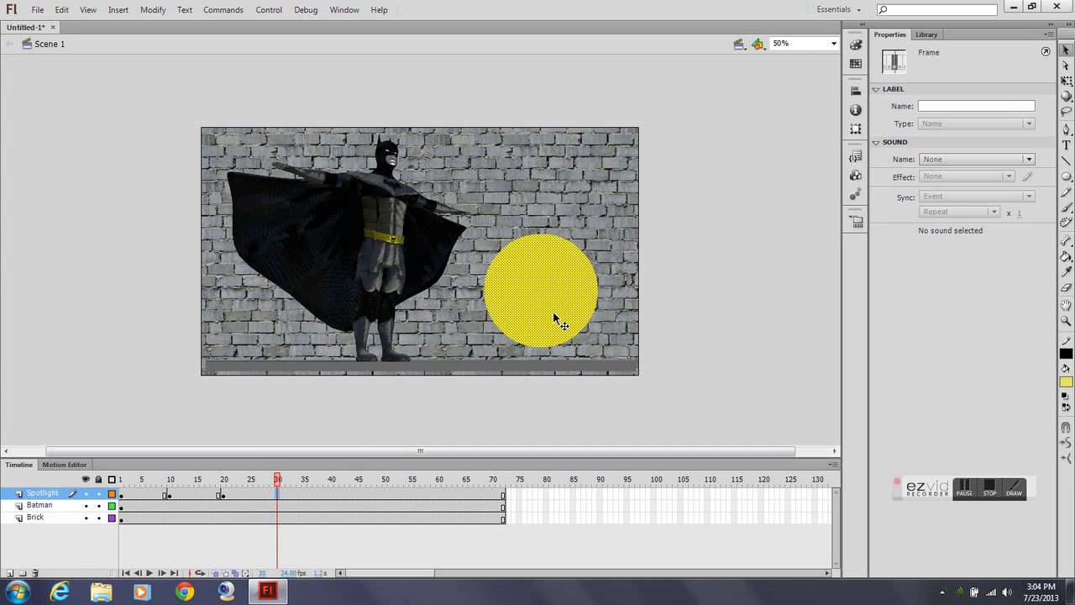
left_click_drag(554, 317, 485, 212)
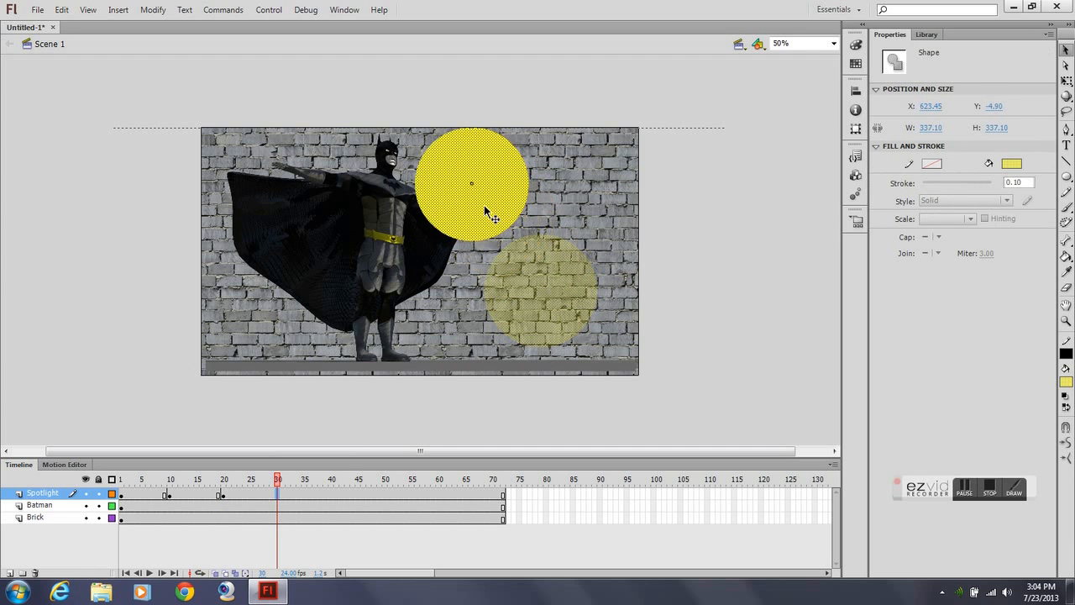
double_click(280, 496)
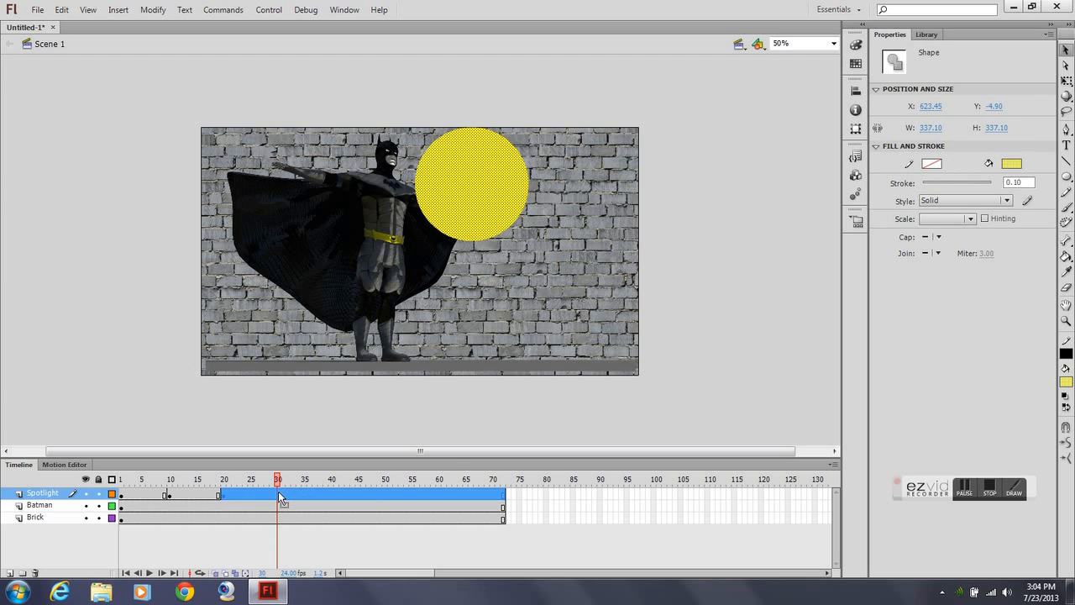
right_click(280, 496)
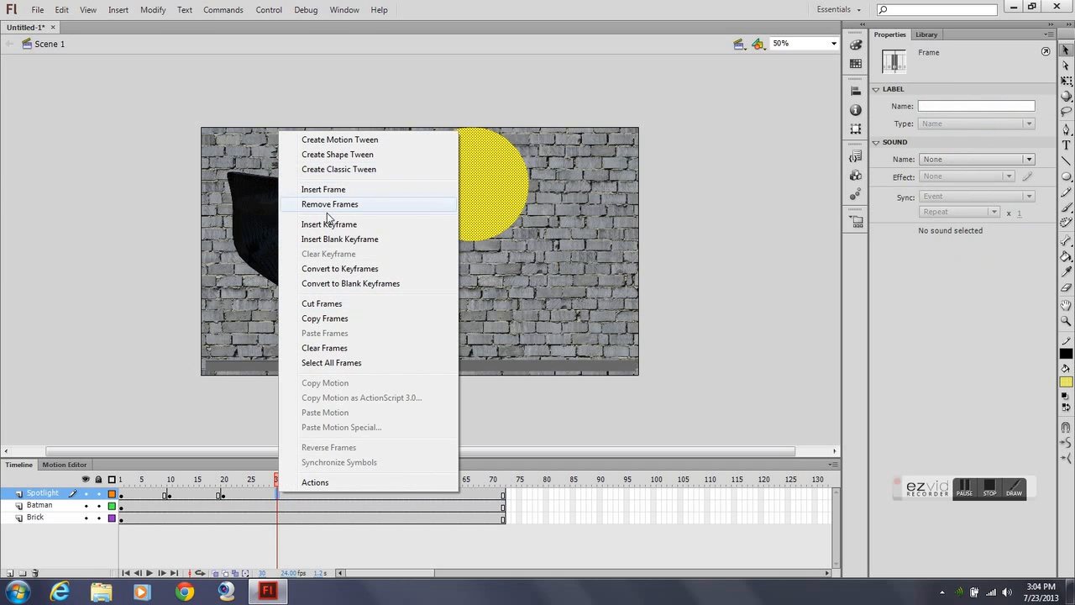
left_click(328, 225)
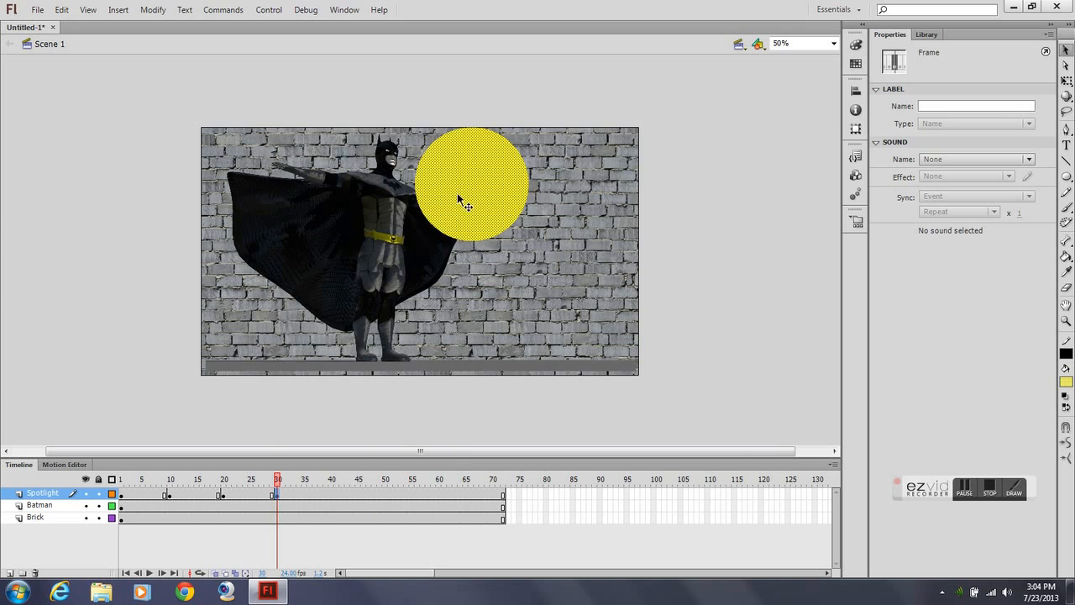
- At frame 40, move the circle to the wall's lower-left area, about X 18, Y 383, and insert a Spotlight keyframe
left_click(333, 483)
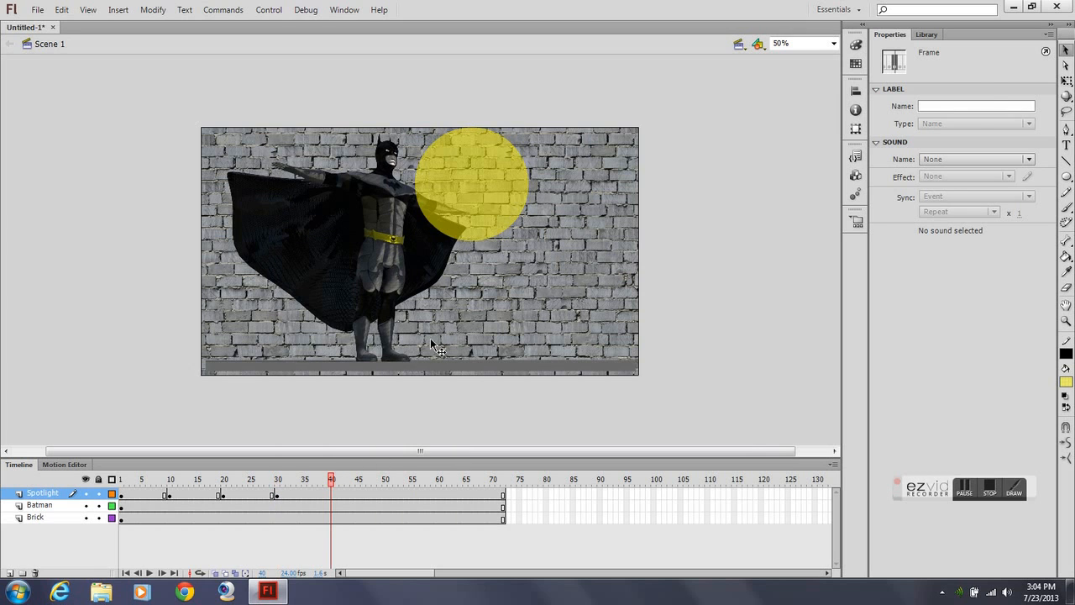
left_click_drag(477, 183, 268, 317)
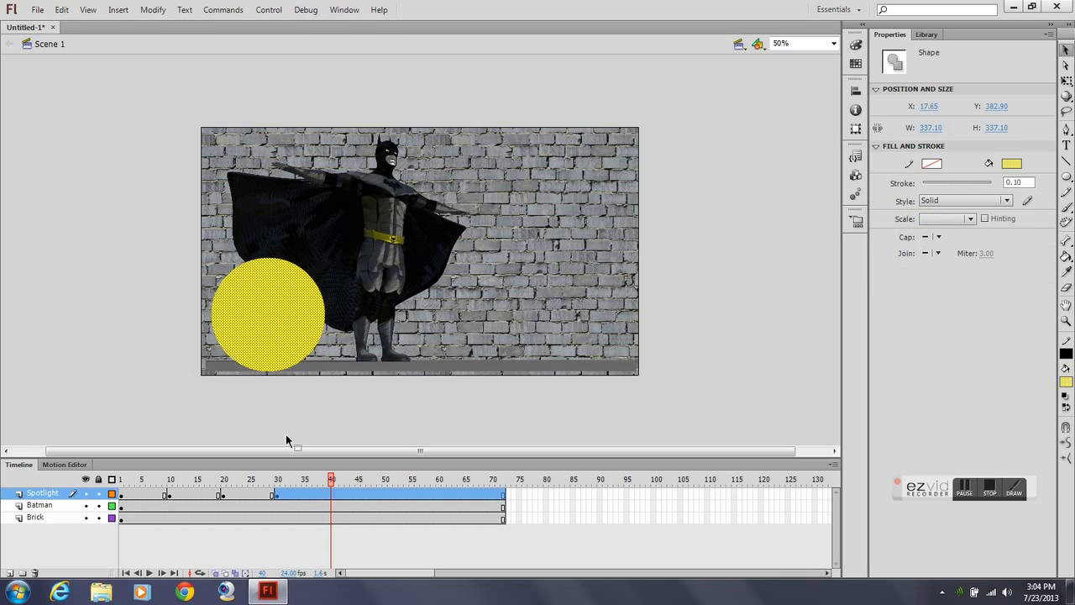
right_click(331, 495)
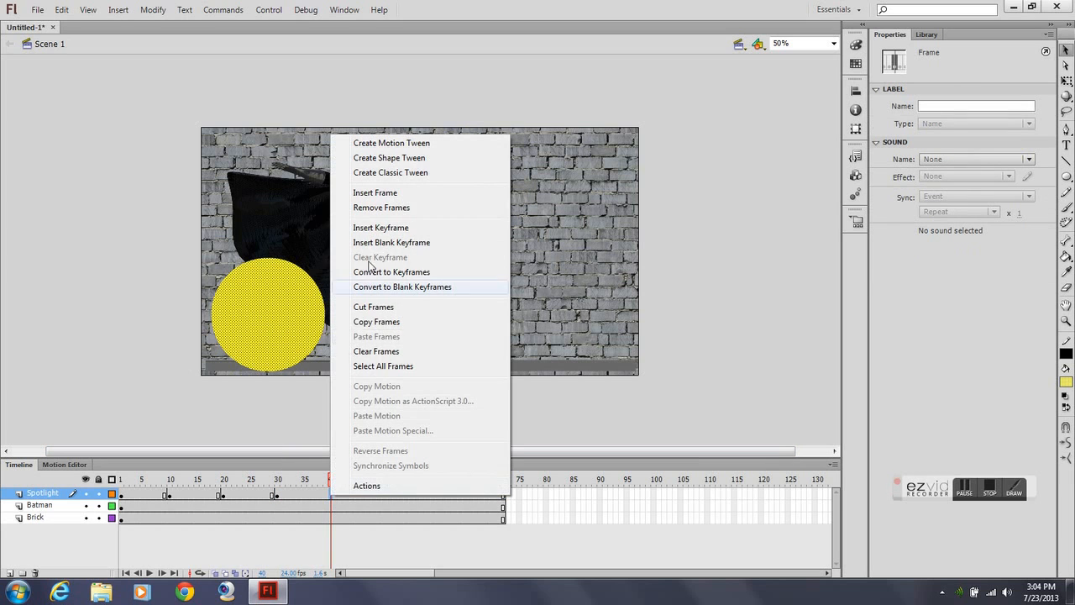
left_click(379, 228)
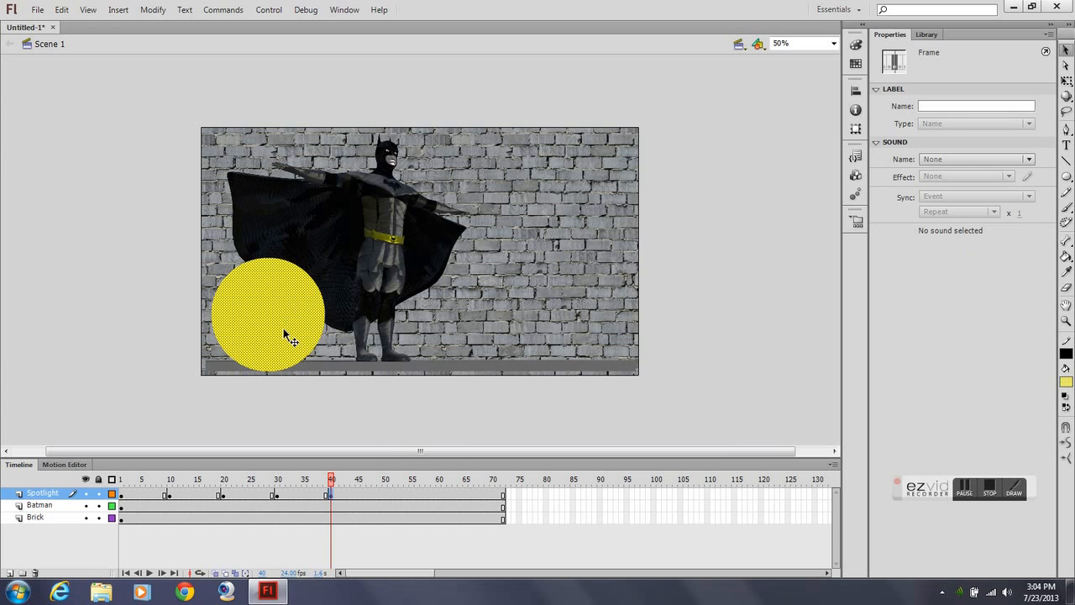
- At frame 50, move the circle off the stage past its upper-left side and insert a Spotlight keyframe
left_click_drag(390, 478, 384, 482)
left_click_drag(259, 304, 126, 168)
left_click(382, 500)
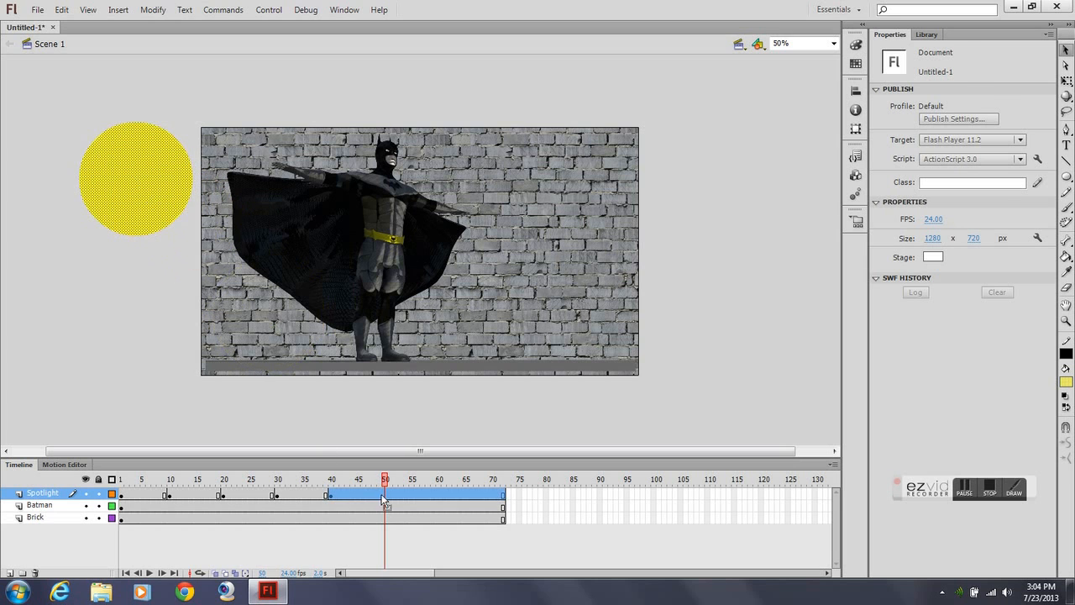
right_click(384, 493)
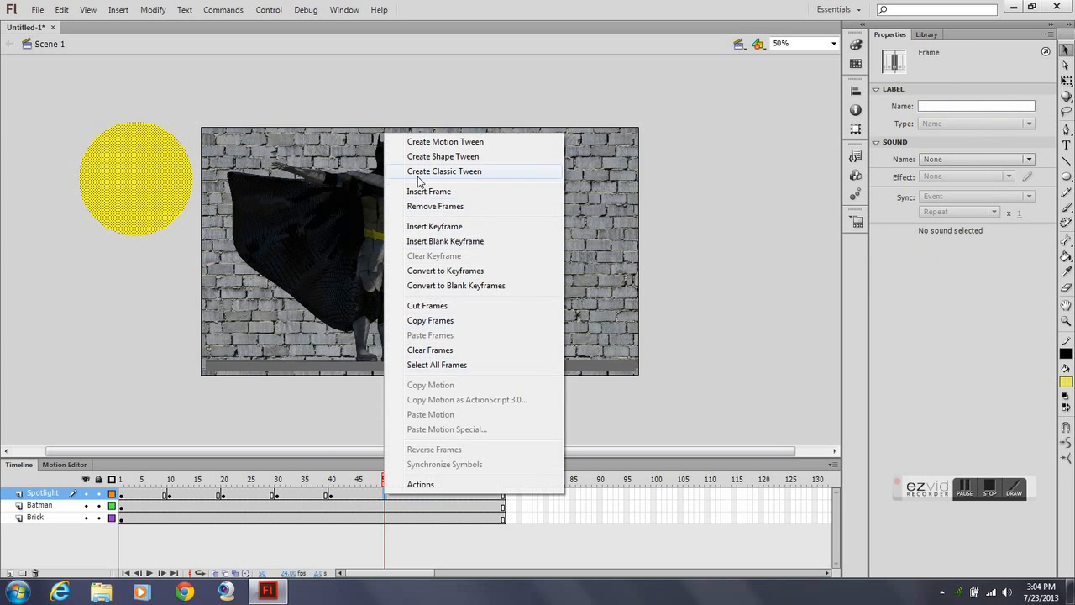
left_click(424, 227)
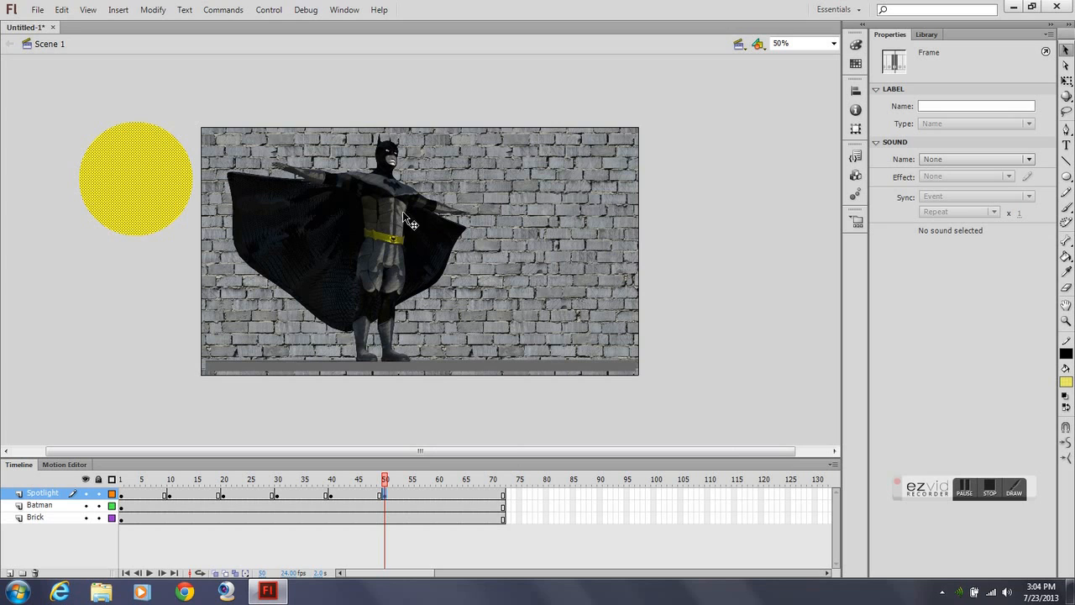
- At frame 60, move the circle onto Batman's lower body, about X 330, Y 269, and insert a Spotlight keyframe
left_click(439, 485)
left_click_drag(154, 180, 395, 280)
left_click(441, 498)
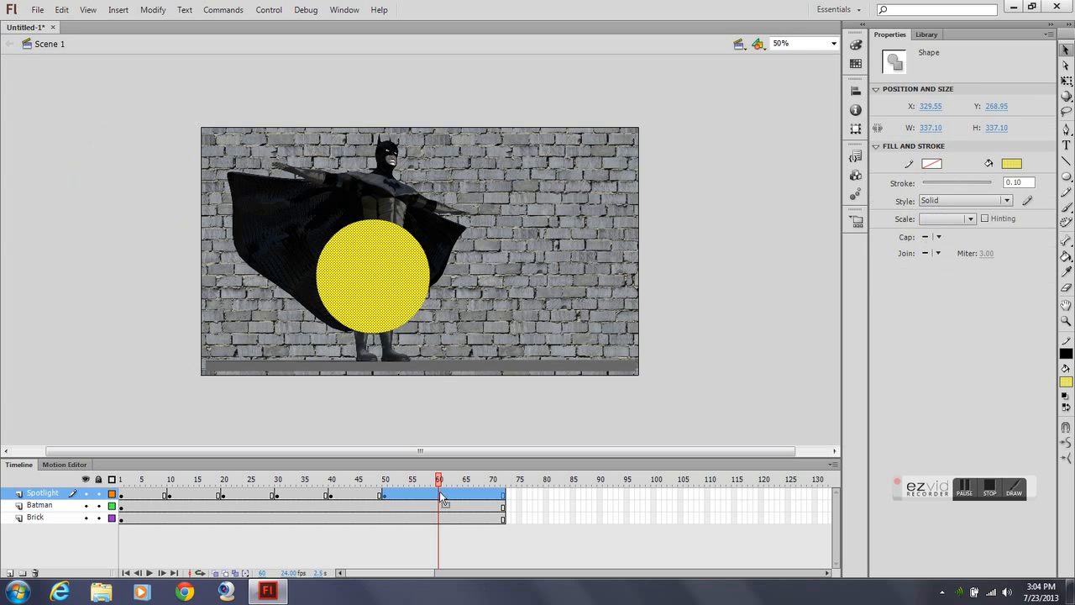
left_click(438, 494)
right_click(437, 493)
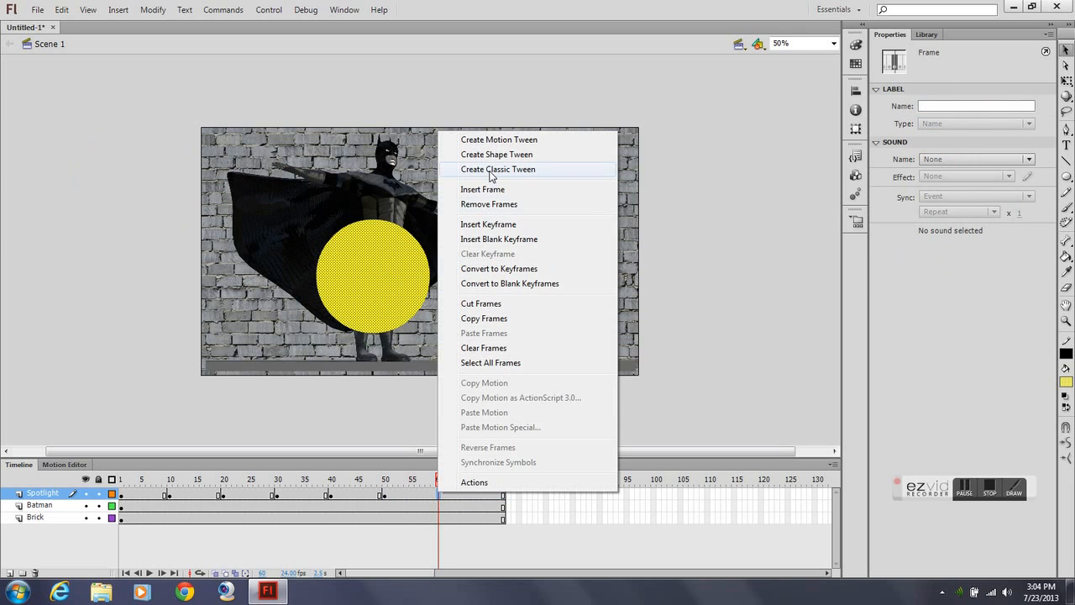
left_click(499, 229)
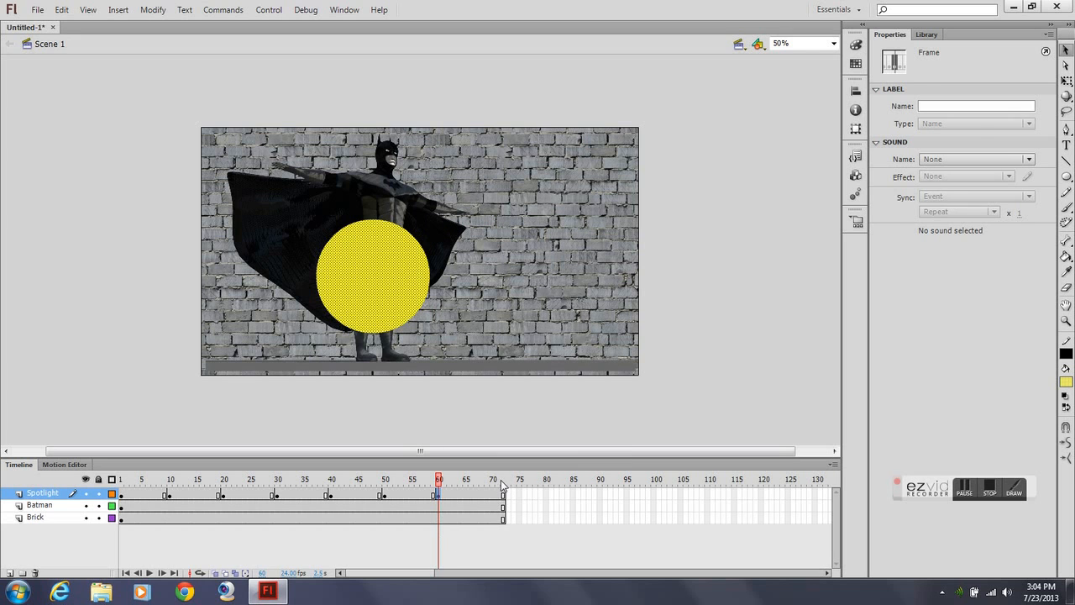
- Insert a keyframe at frame 72 of the Spotlight layer
left_click(502, 480)
right_click(502, 494)
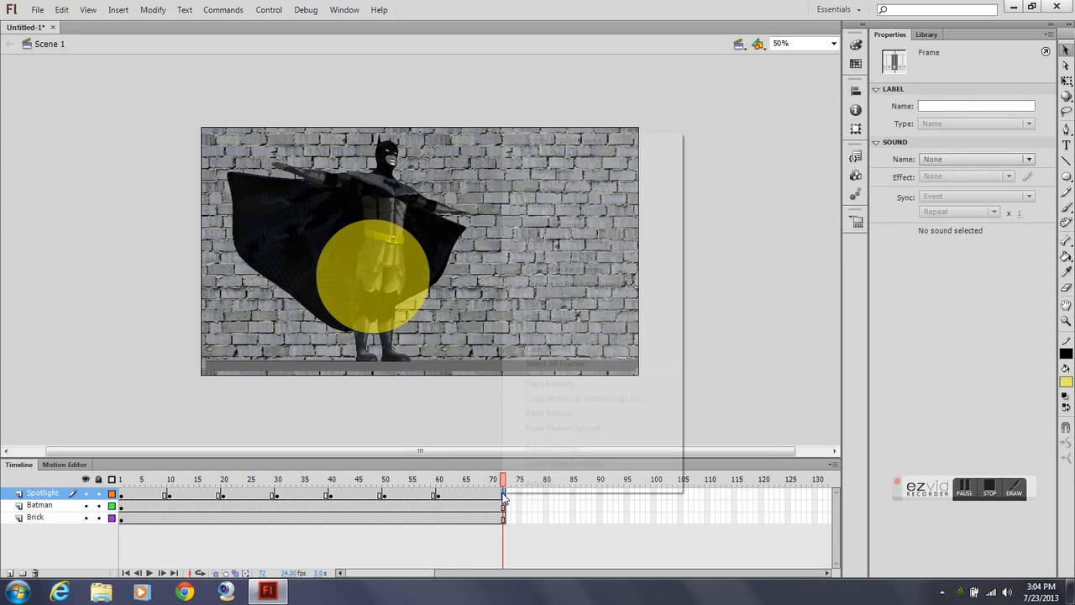
left_click(537, 225)
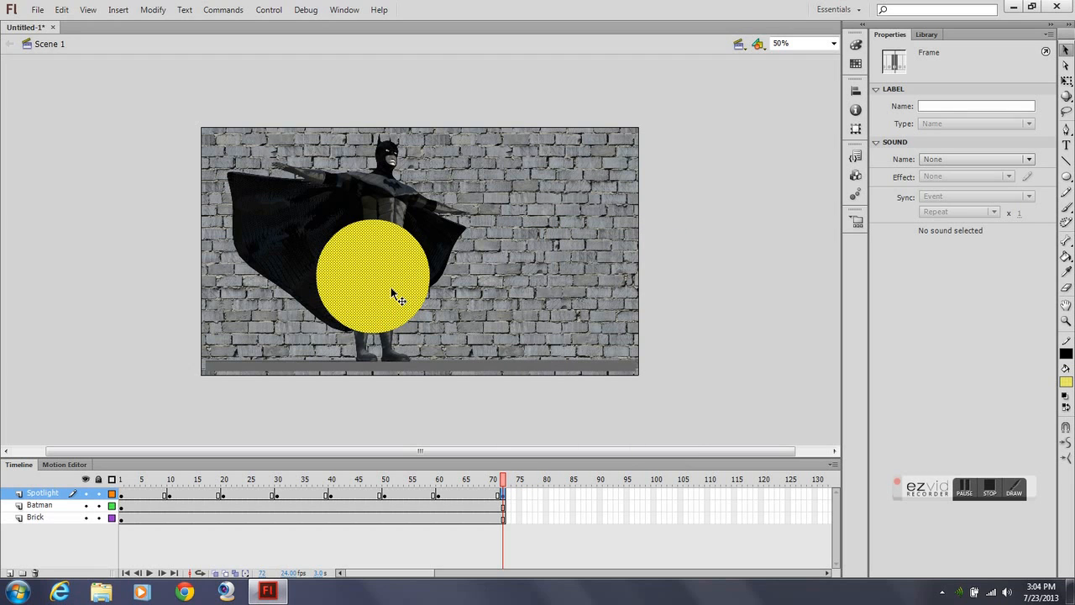
- In frame 72, enlarge the circle with Free Transform to about 821 x 821 and position it over all of Batman, about X -13, Y -73
left_click(1065, 83)
left_click(387, 282)
left_click(1066, 81)
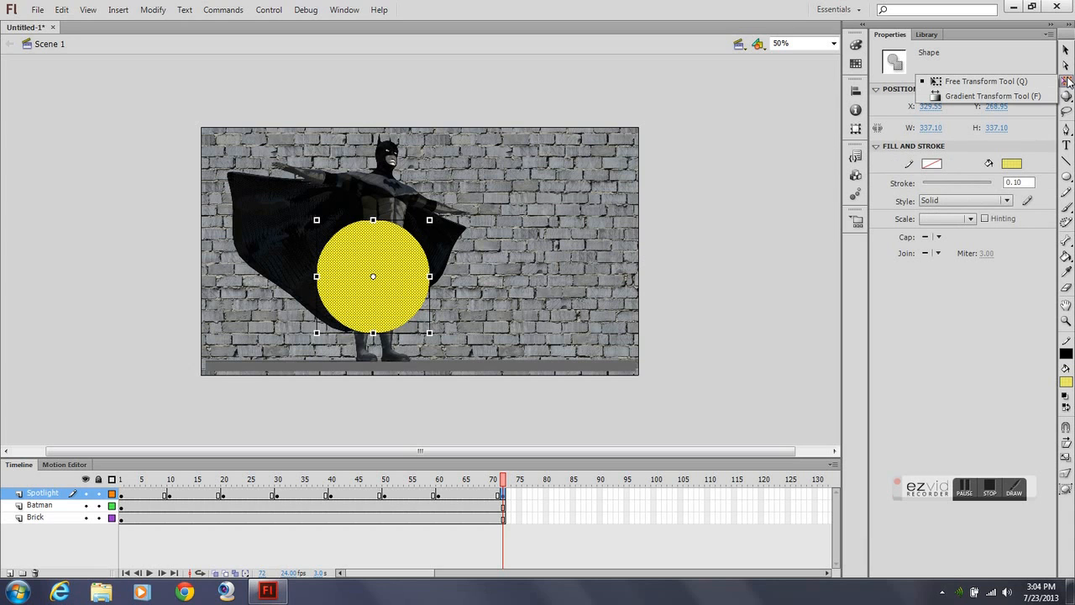
left_click(979, 82)
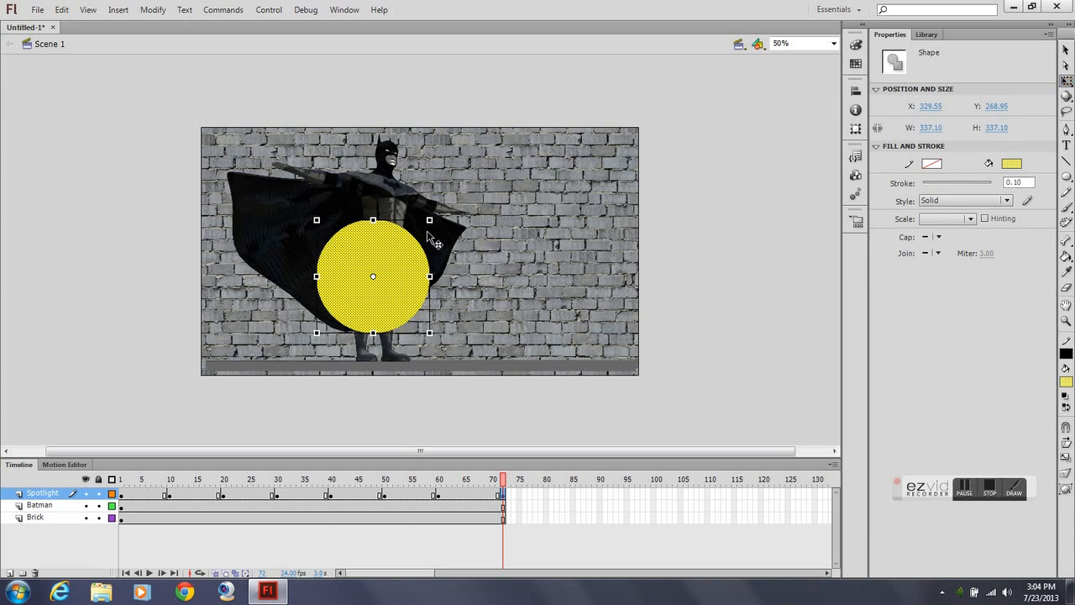
left_click_drag(431, 216, 526, 122)
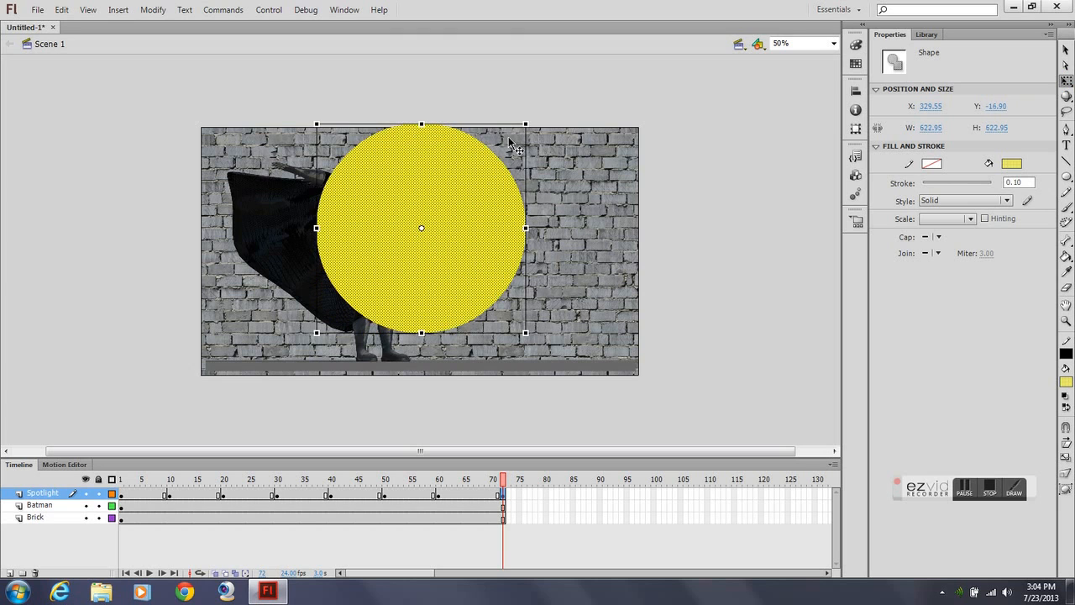
left_click_drag(277, 351, 124, 380)
left_click_drag(482, 281, 419, 278)
left_click_drag(470, 369, 493, 388)
left_click_drag(446, 308, 420, 294)
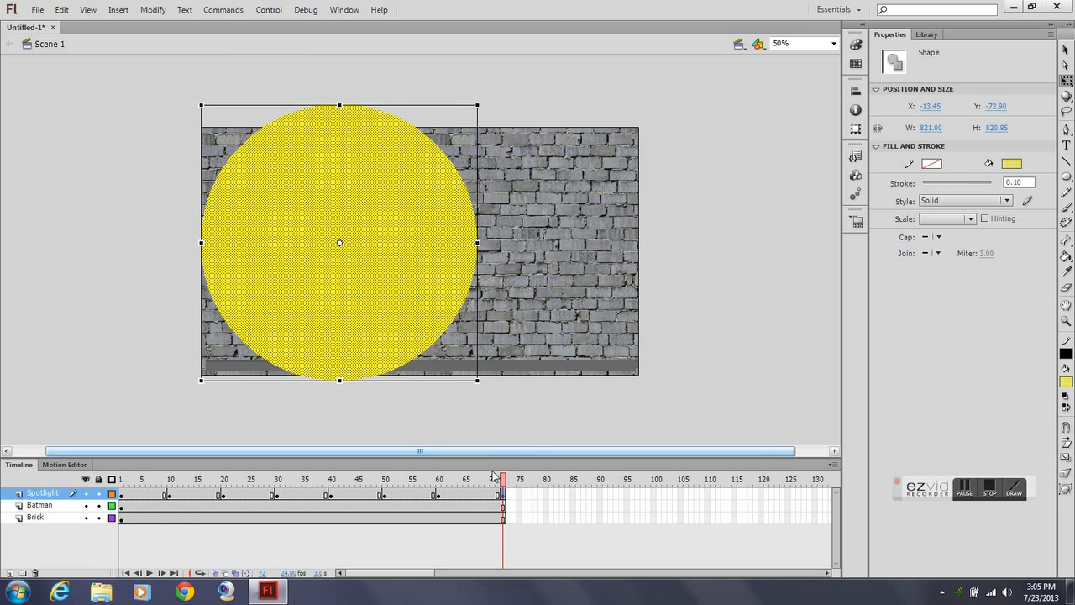
- Create classic tweens on the Spotlight layer between the keyframes at frames 1, 10, 20 and 30
left_click(134, 499)
right_click(135, 499)
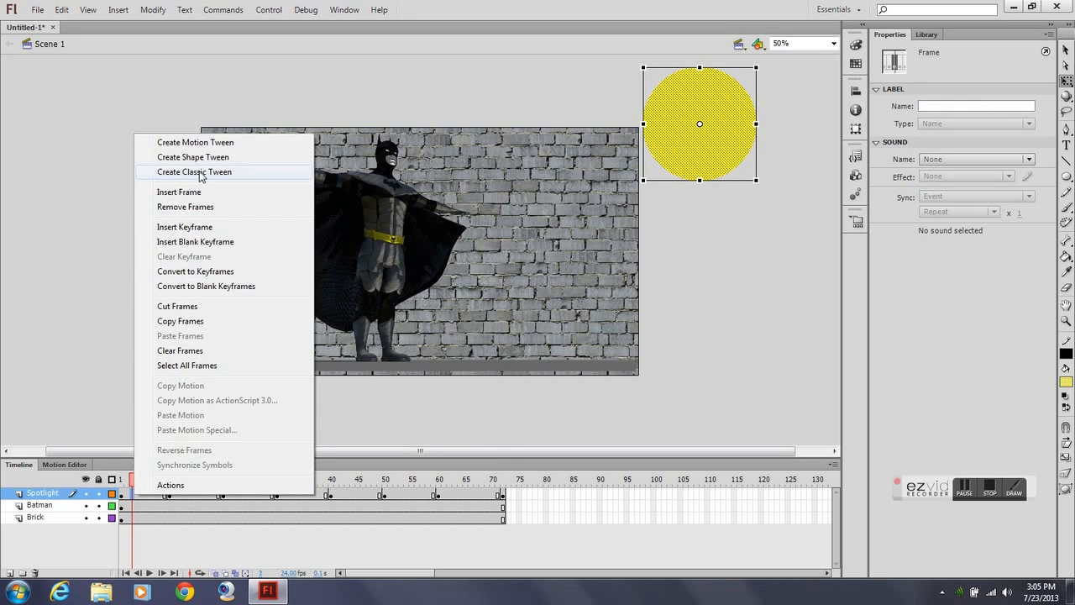
left_click(200, 172)
left_click(193, 498)
right_click(195, 498)
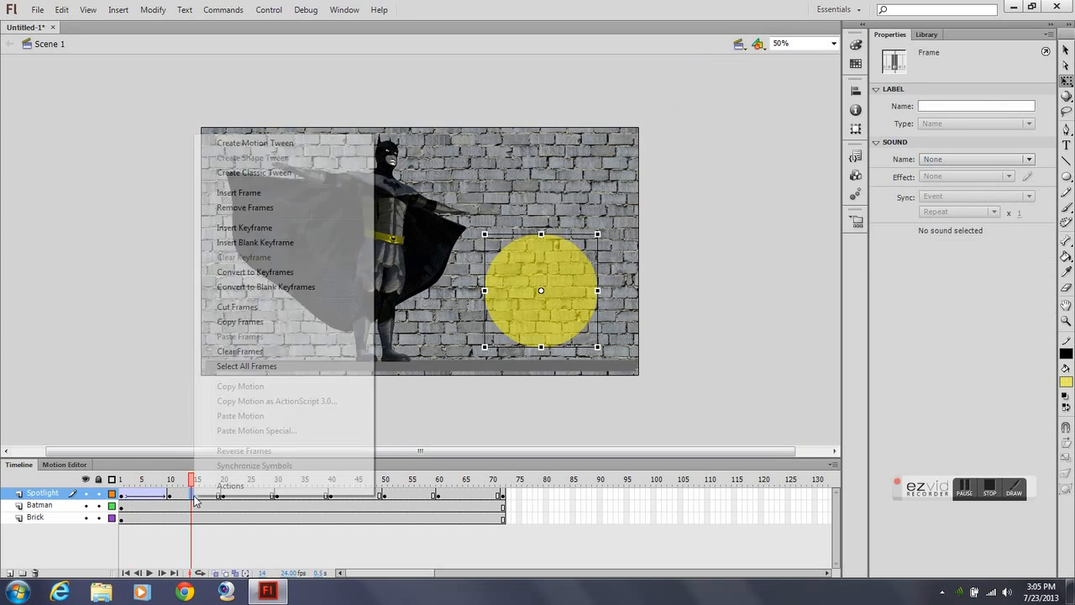
left_click(252, 174)
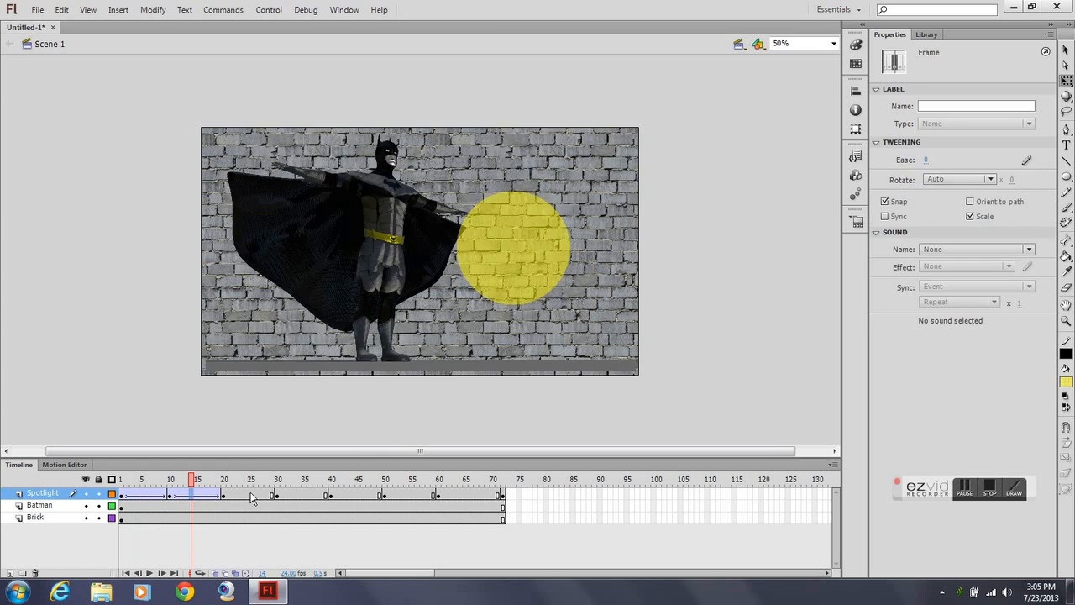
right_click(252, 497)
left_click(285, 181)
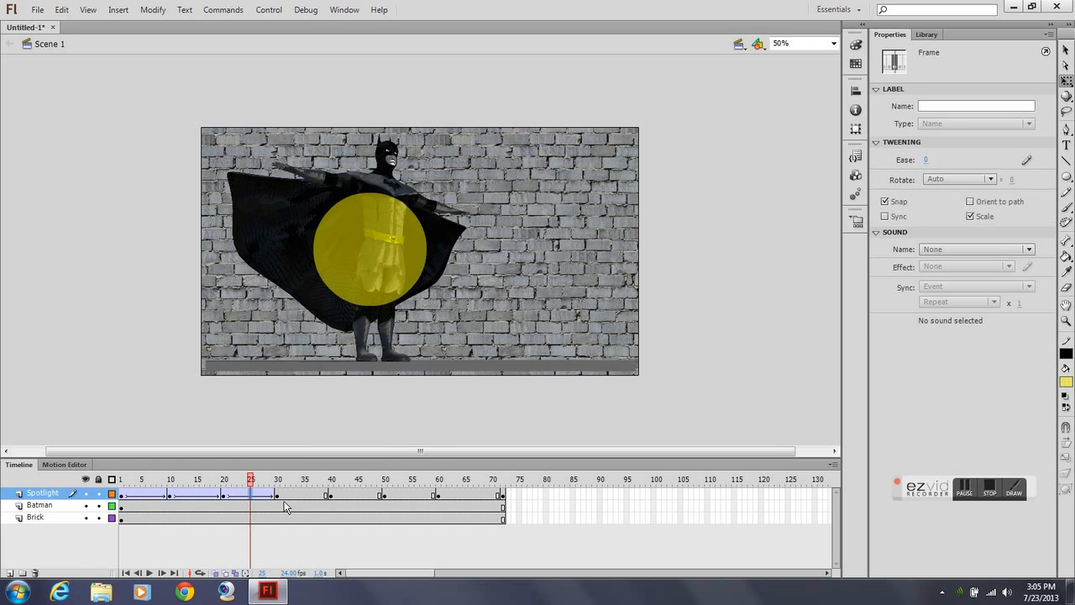
- Create classic tweens on the Spotlight layer from frame 30 to 40 and from frame 40 to 50
left_click(294, 496)
right_click(293, 496)
left_click(356, 171)
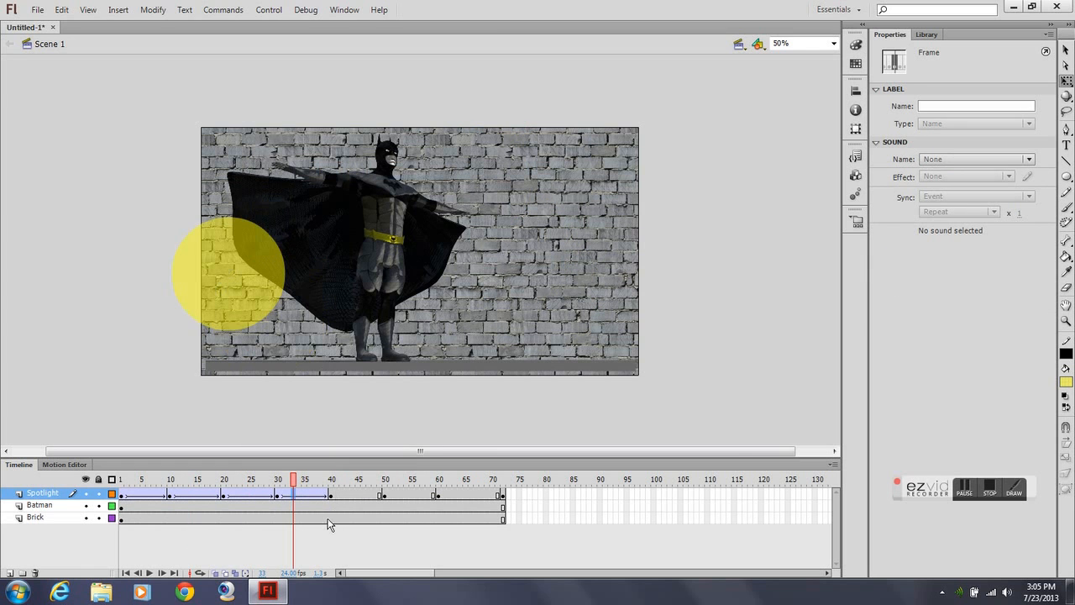
left_click(347, 495)
right_click(347, 495)
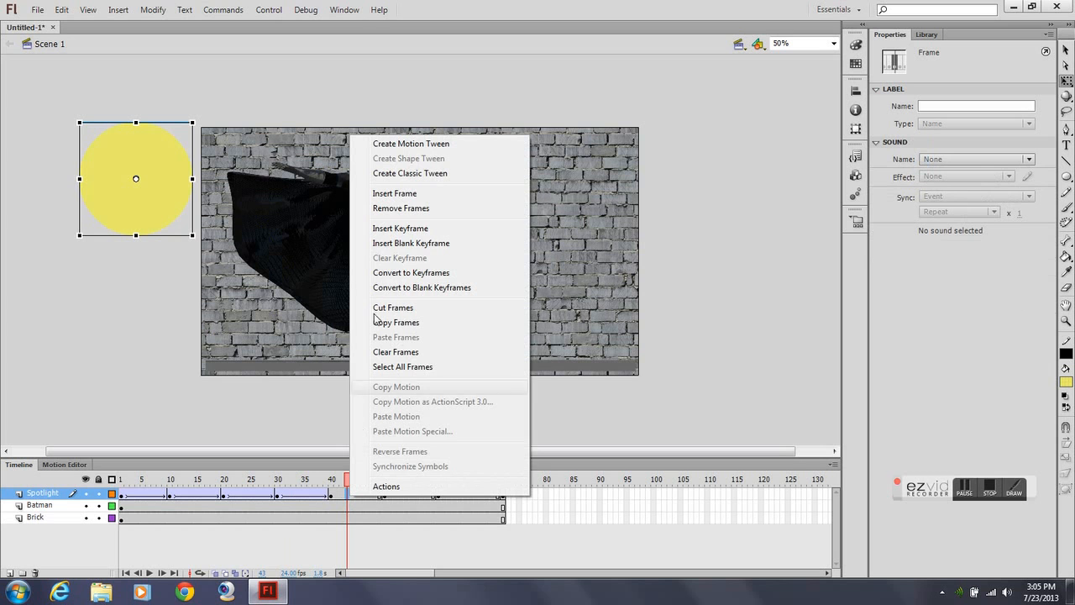
left_click(410, 174)
- Create classic tweens on the Spotlight layer from frame 50 to 60 and from 60 to 72, and preview the animation
left_click(401, 495)
right_click(400, 495)
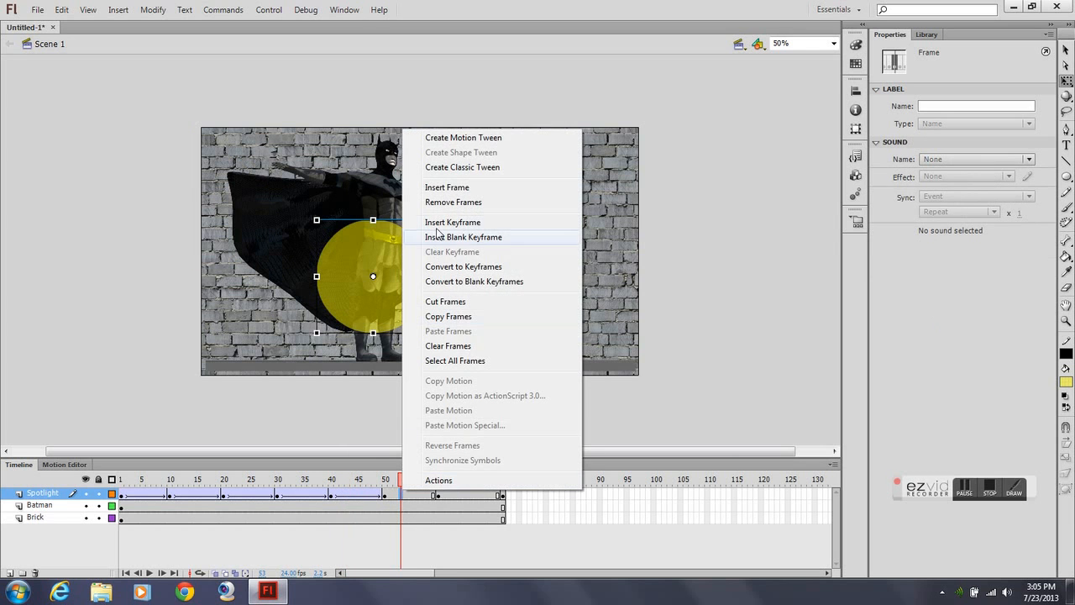
left_click(462, 168)
left_click(467, 495)
right_click(467, 496)
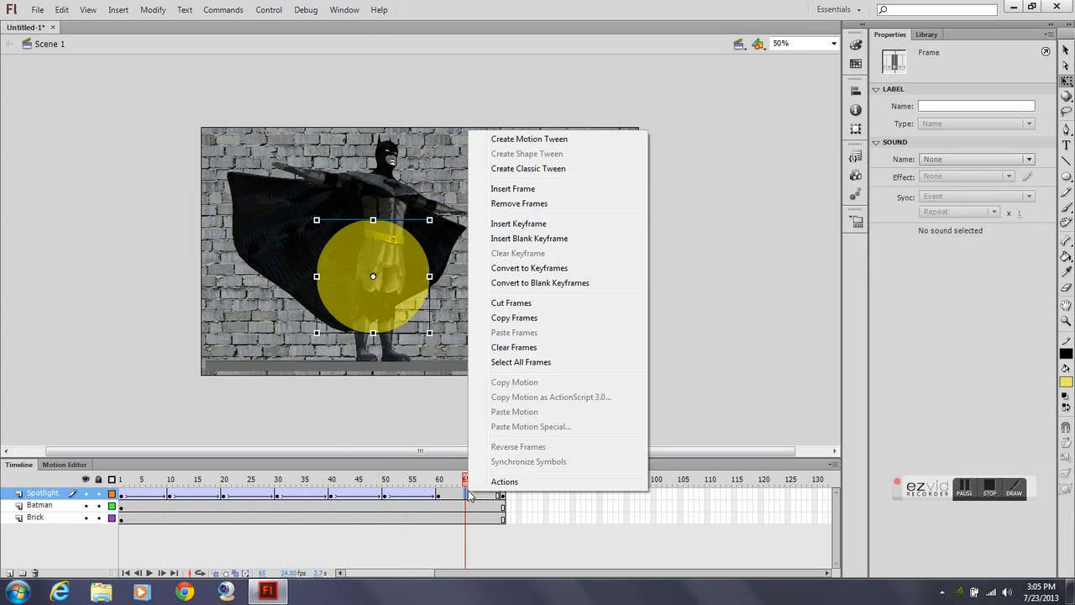
left_click(512, 168)
left_click_drag(471, 479, 502, 490)
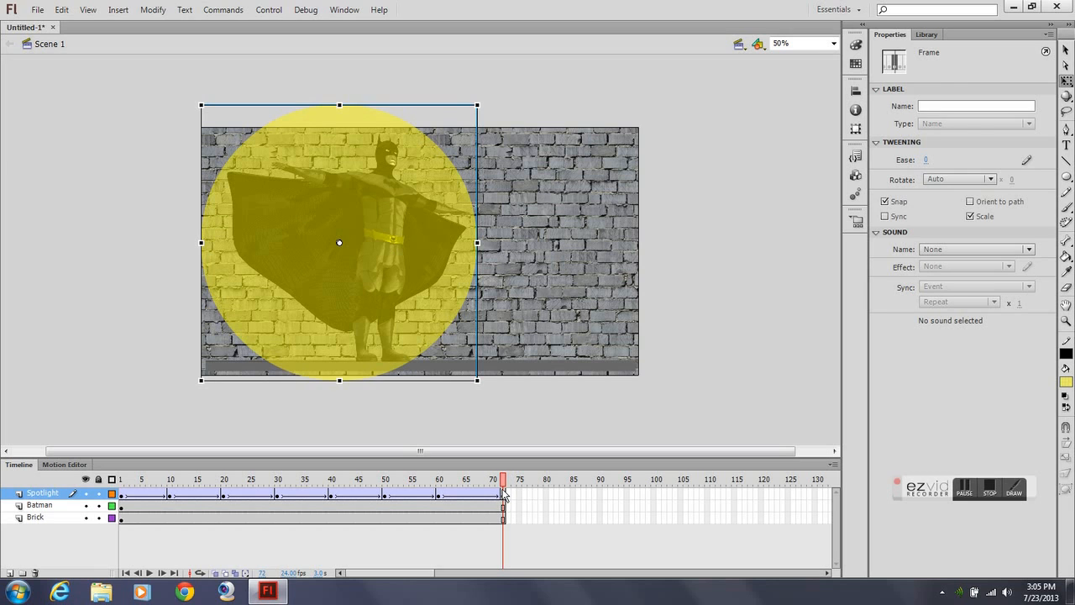
key("Return")
- Insert a Spotlight keyframe at frame 71 and enlarge its circle to about 837 x 837 so that it covers Batman
mouse_move(504, 483)
left_mouse_down()
mouse_move(462, 487)
mouse_move(500, 494)
left_mouse_up()
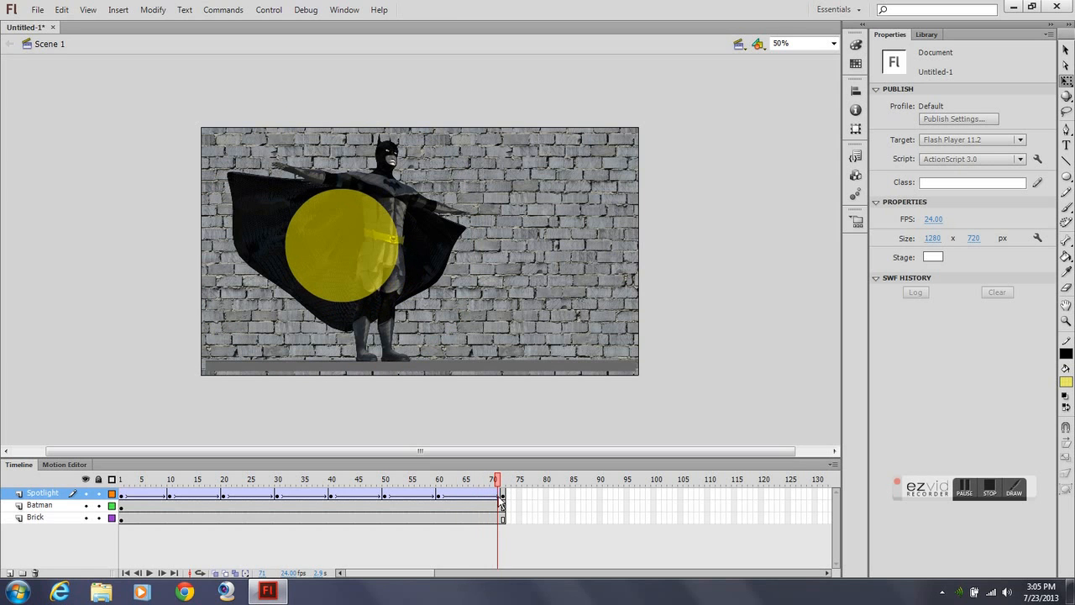
left_click(501, 496)
right_click(502, 496)
left_click(577, 242)
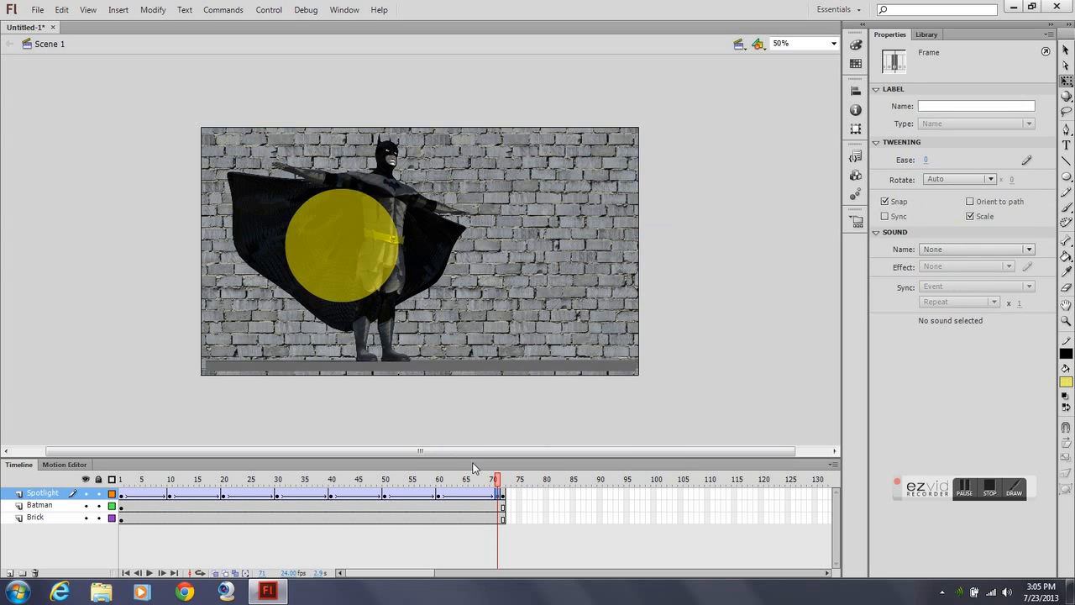
left_click(375, 222)
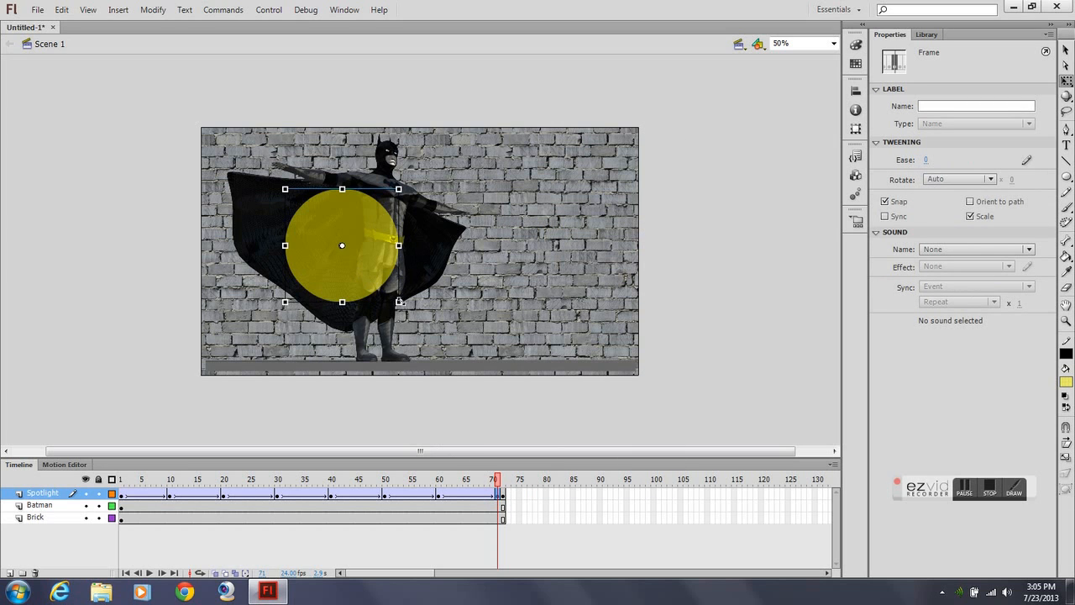
left_click_drag(450, 381, 482, 427)
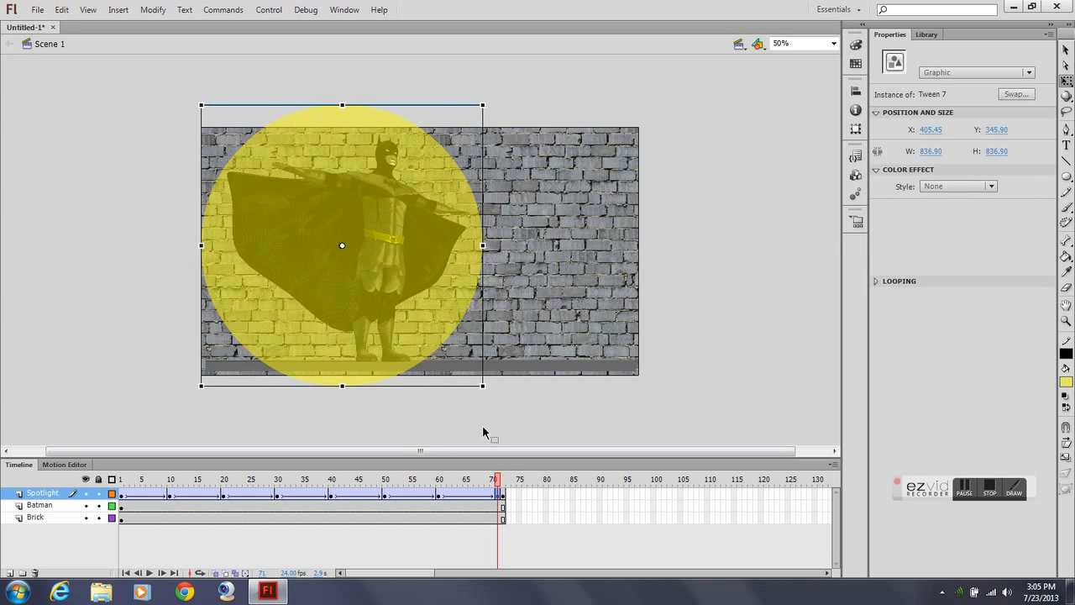
- Rewind to frame 1 and play the spotlight animation through to frame 72
left_click_drag(496, 486, 65, 491)
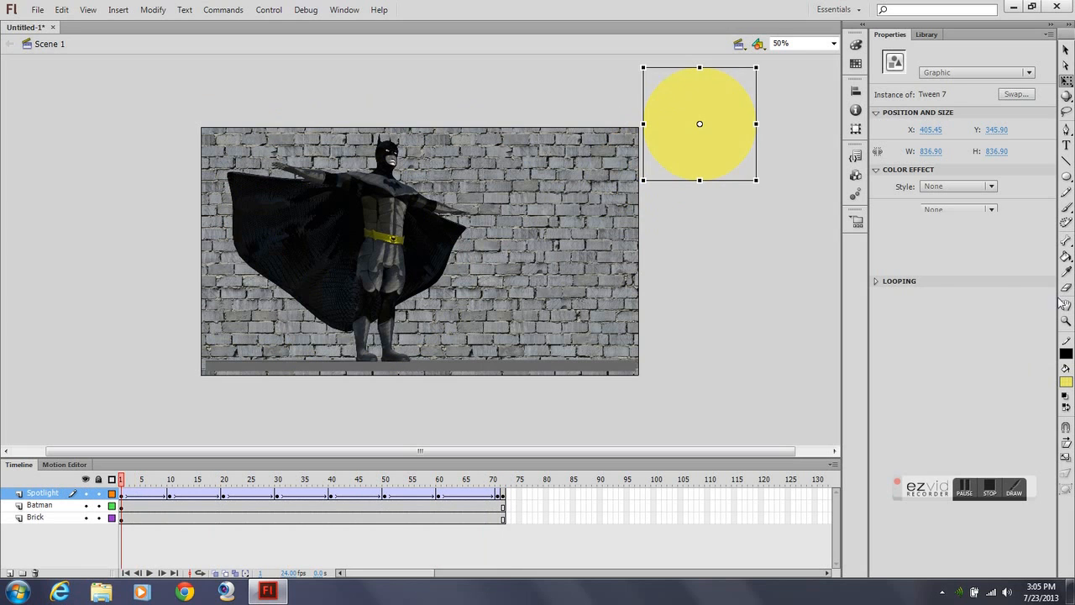
left_click(237, 541)
left_click(153, 574)
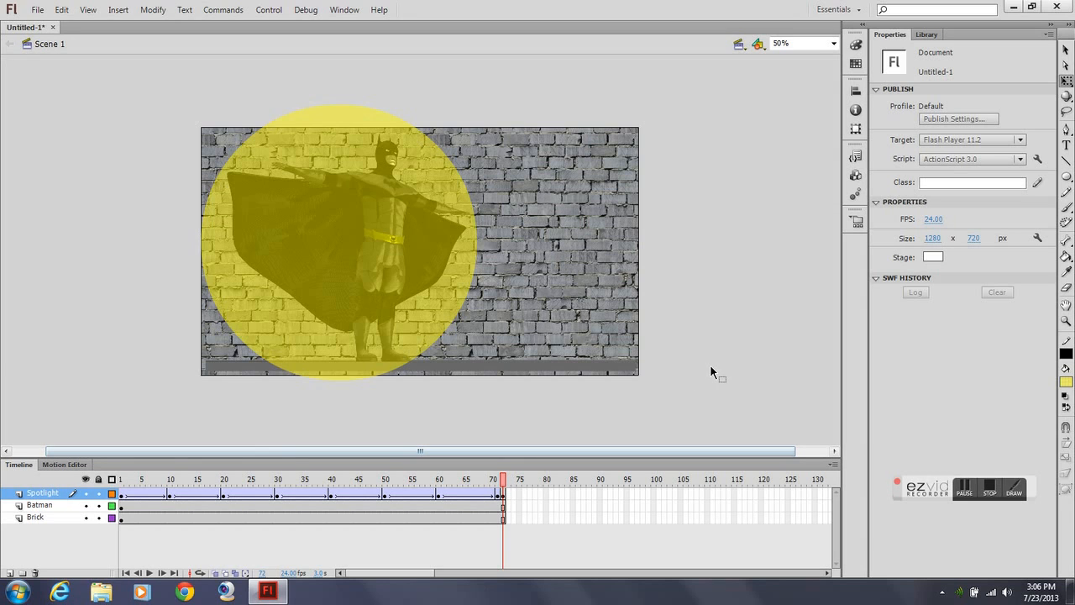
- Turn the Spotlight layer into a mask for the Batman layer and play the masked animation from frame 1
left_click(39, 497)
right_click(40, 497)
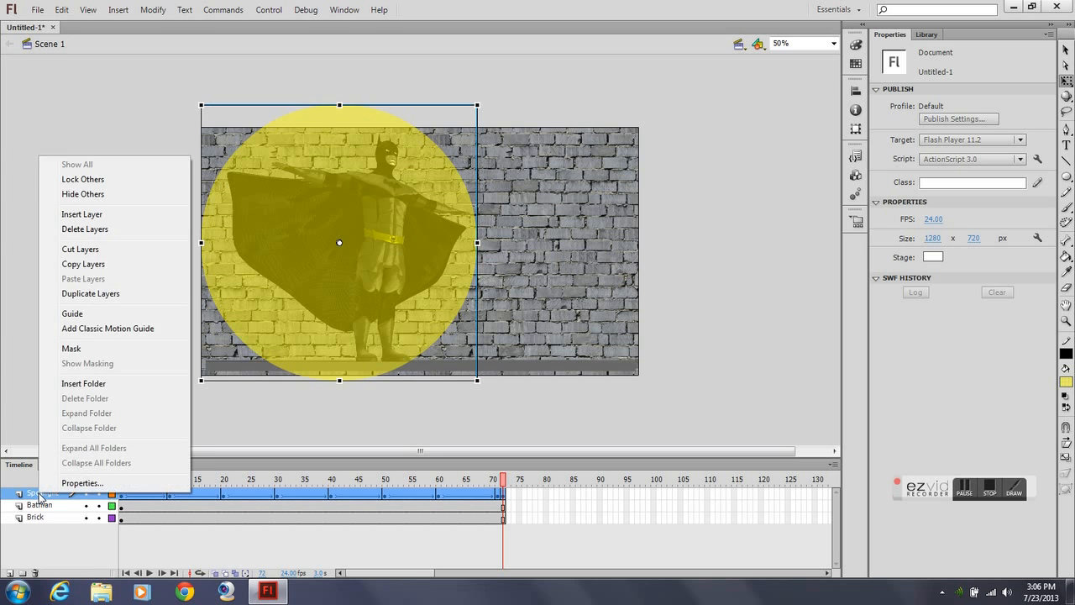
left_click(72, 348)
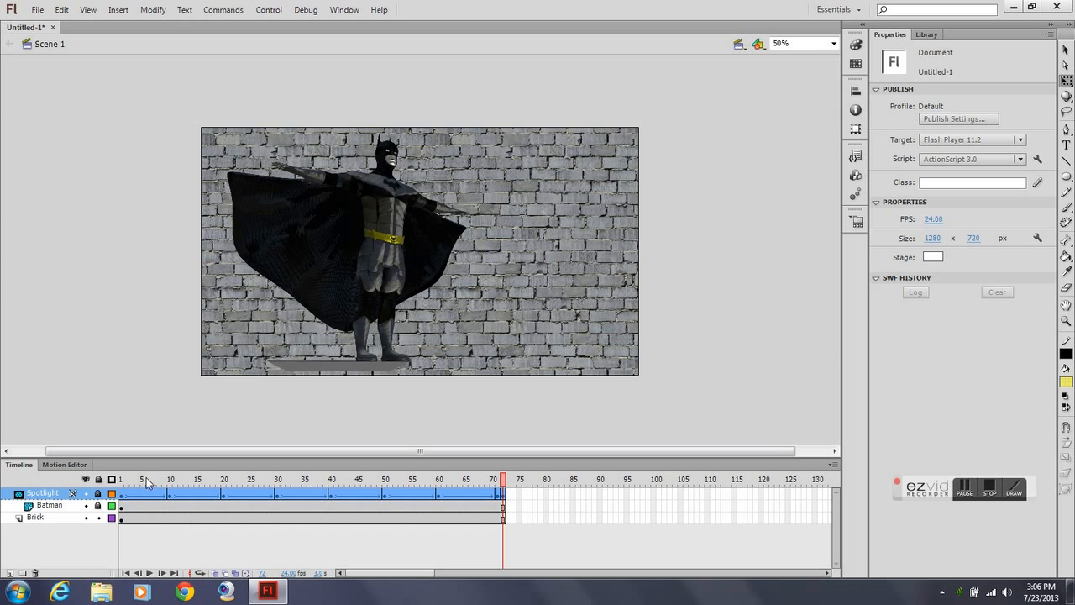
left_click_drag(146, 481, 123, 479)
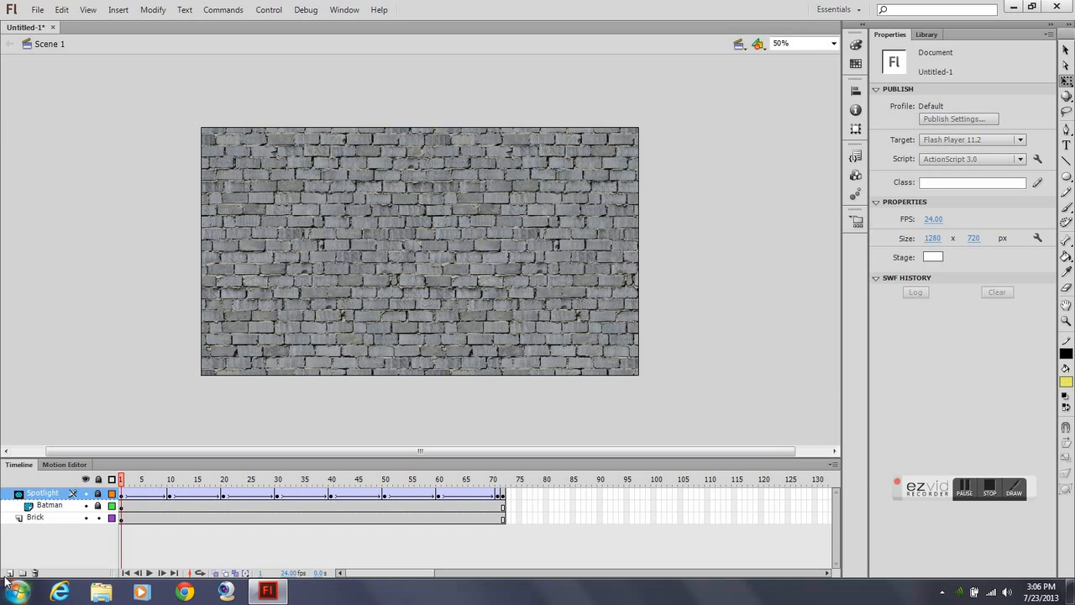
left_click(150, 573)
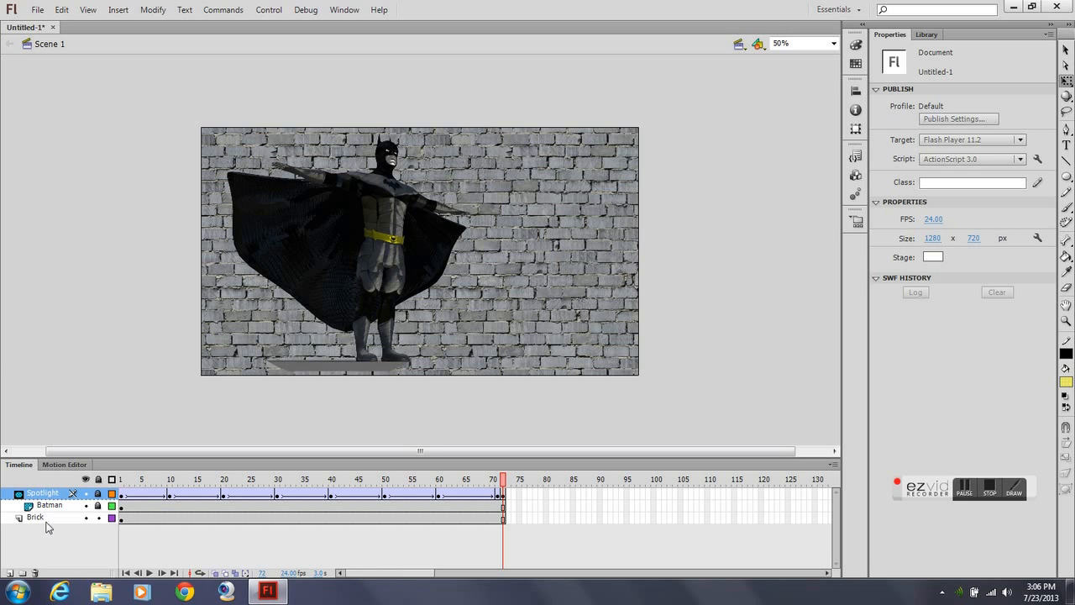
- Add a layer folder named Mask above the Spotlight layer
left_click(23, 573)
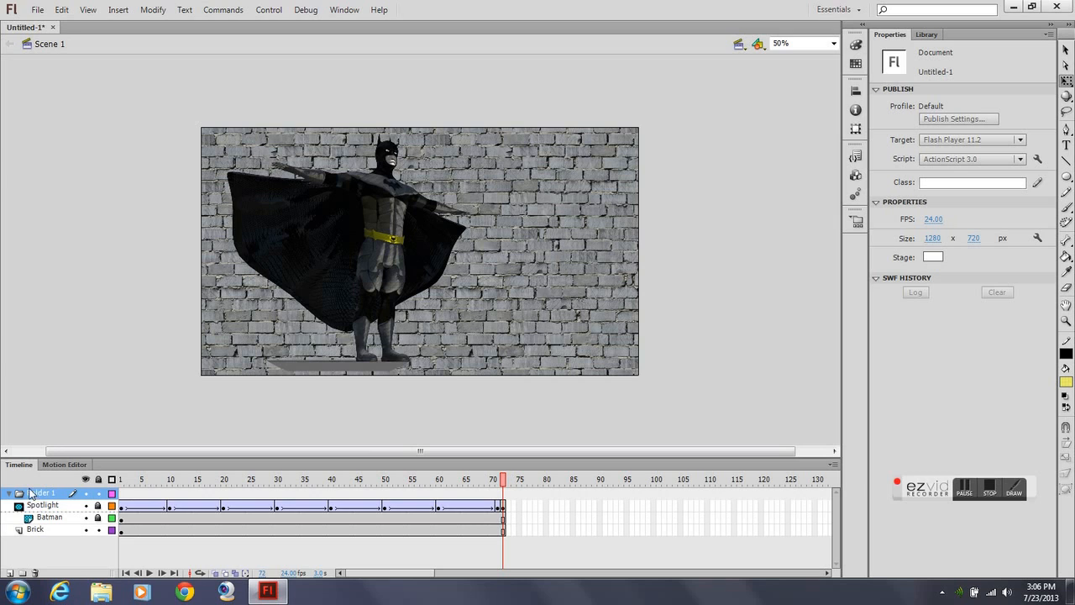
double_click(35, 492)
type("Ma")
key("Return")
- Move the Spotlight and Batman layers into the Mask folder, and check the grouping by collapsing and expanding the folder
left_click(47, 507)
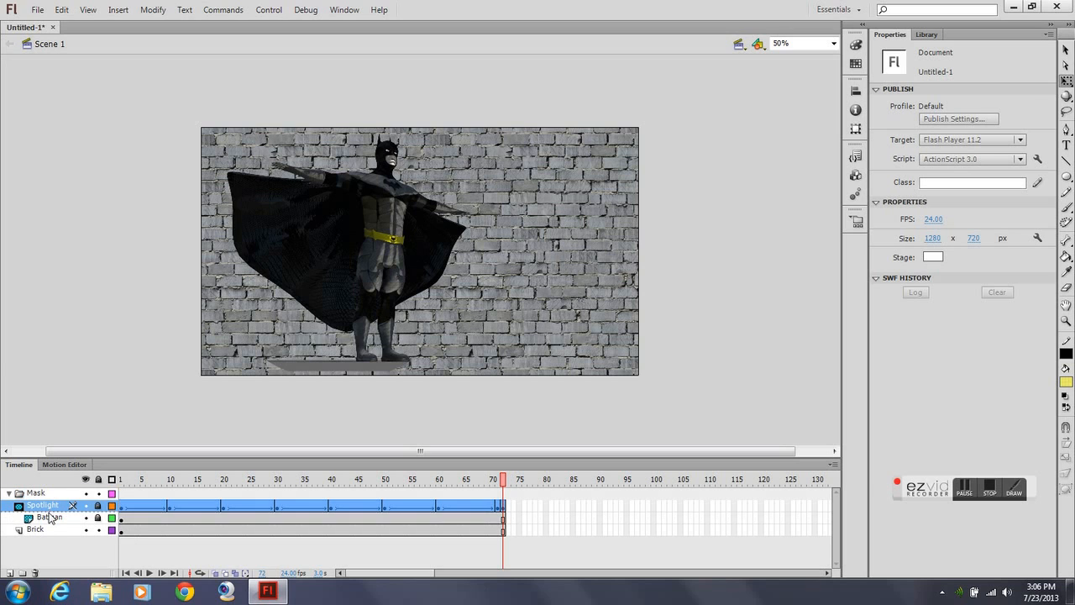
left_click(51, 519, "shift")
left_click_drag(42, 494, 40, 497)
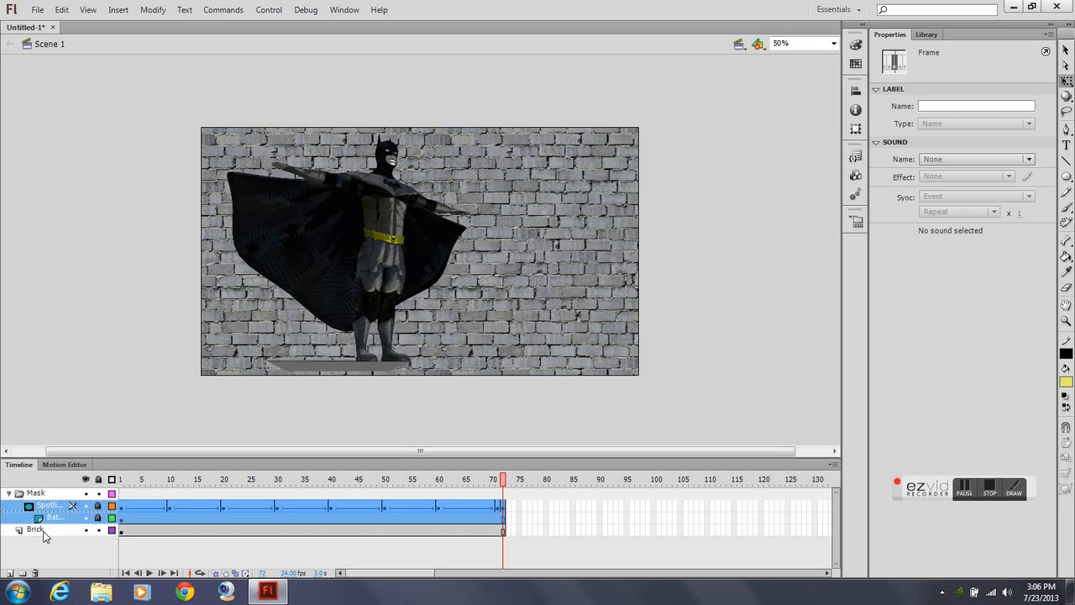
left_click(9, 494)
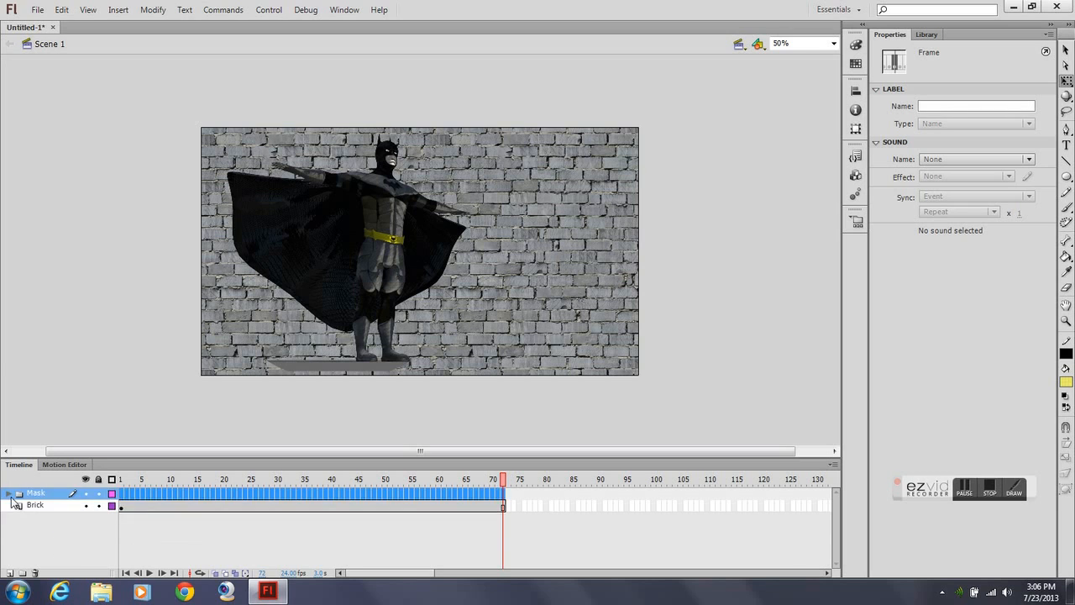
left_click(59, 535)
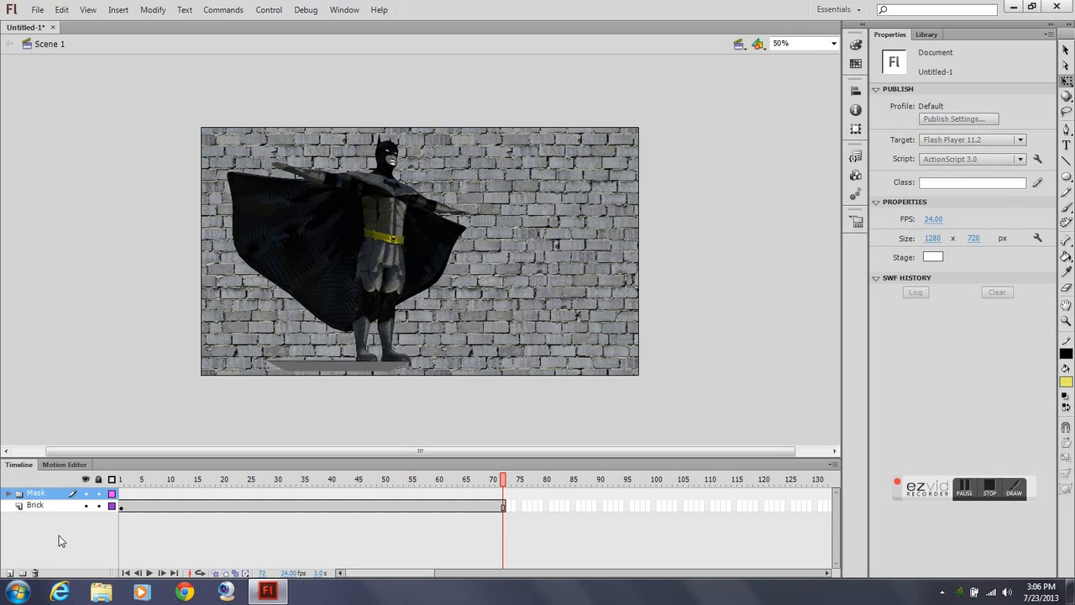
left_click(10, 494)
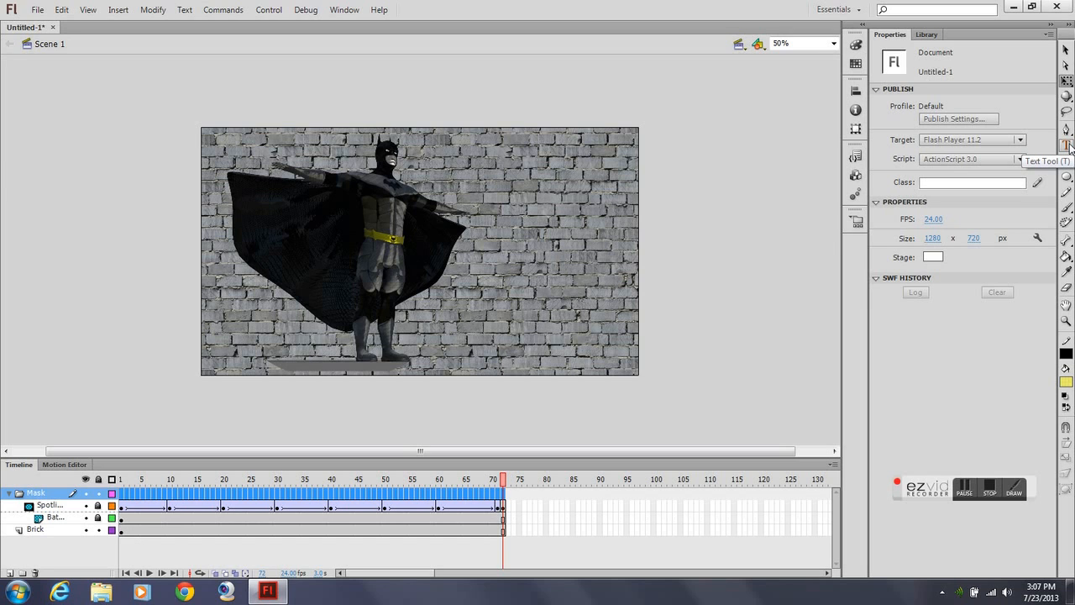
- Create a library folder named Tweens and move the symbols Tween 1 through Tween 8 into it
left_click(927, 35)
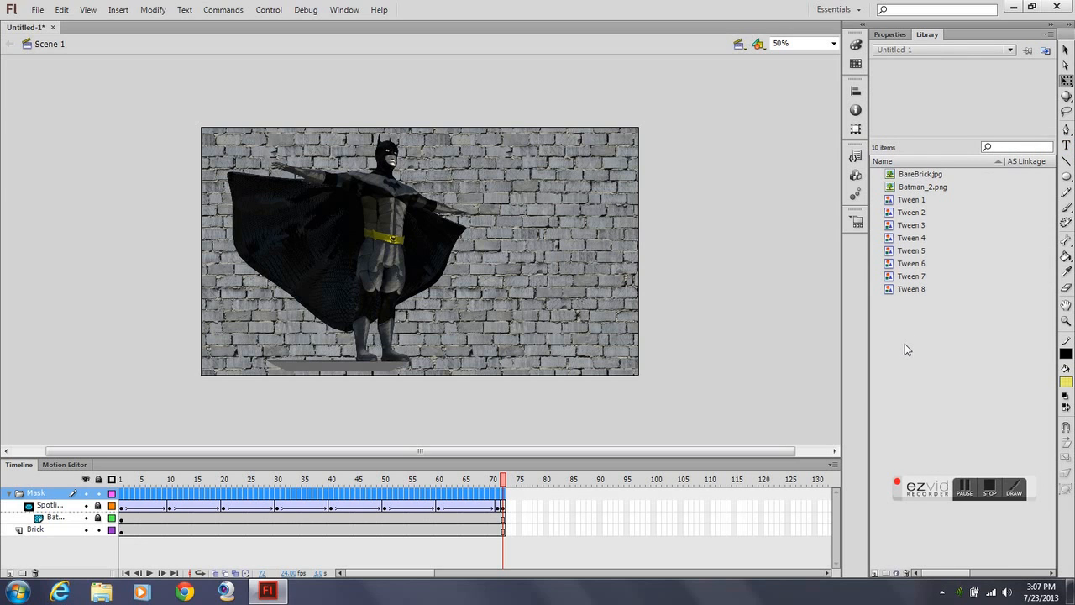
left_click(885, 573)
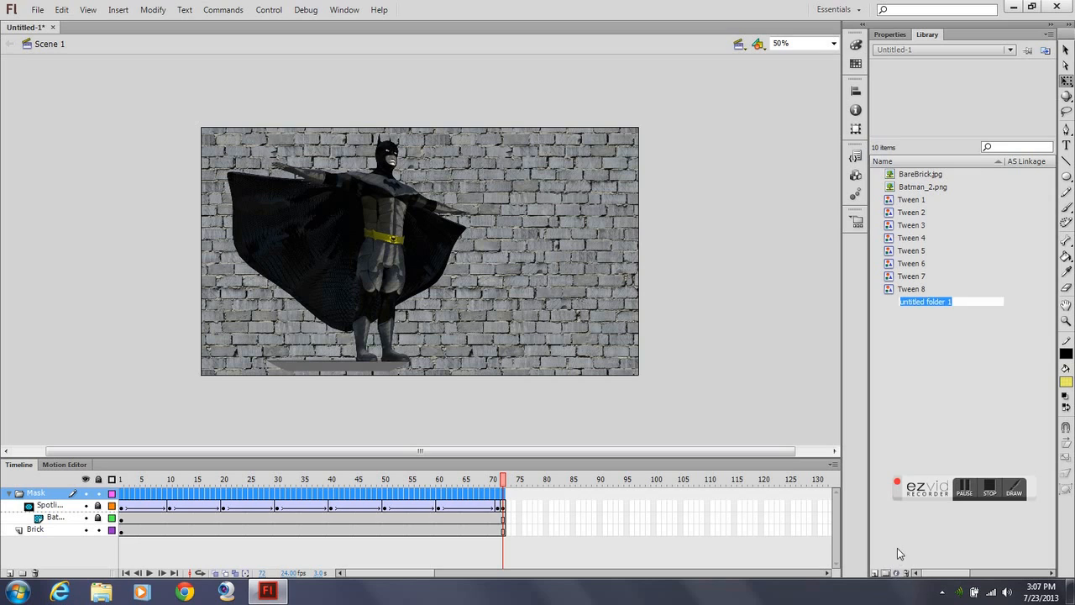
type("Tween")
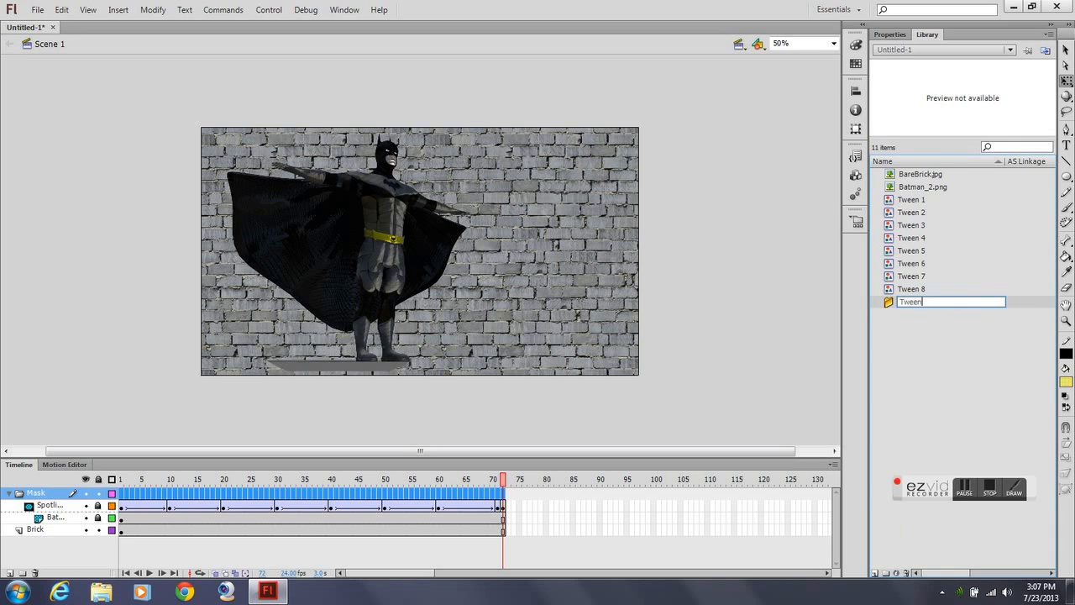
type("s")
key("Return")
left_click(926, 201)
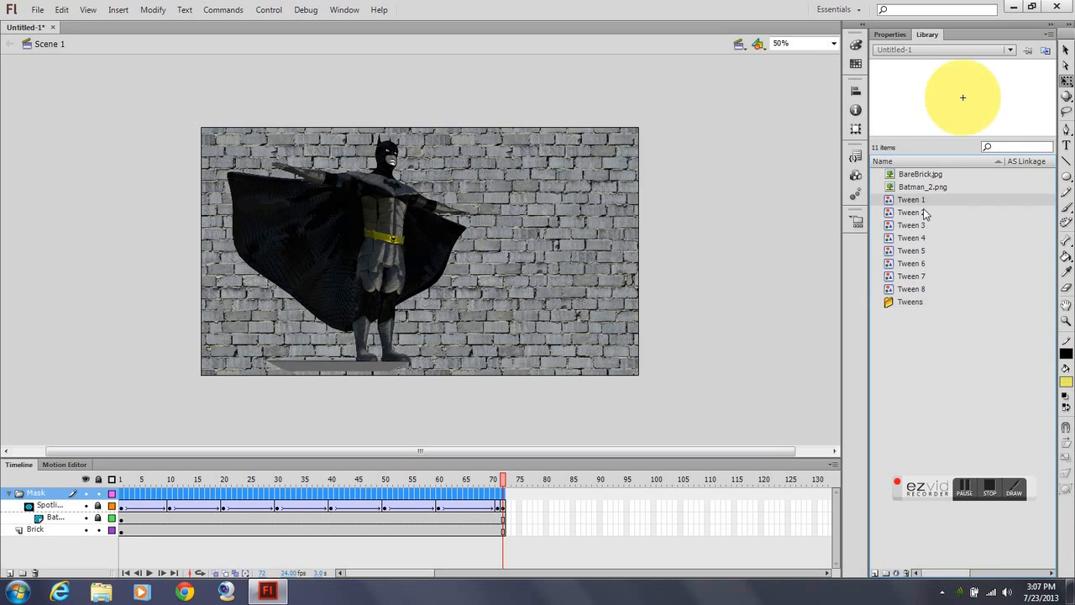
left_click(914, 289, "shift")
left_click_drag(918, 237, 914, 301)
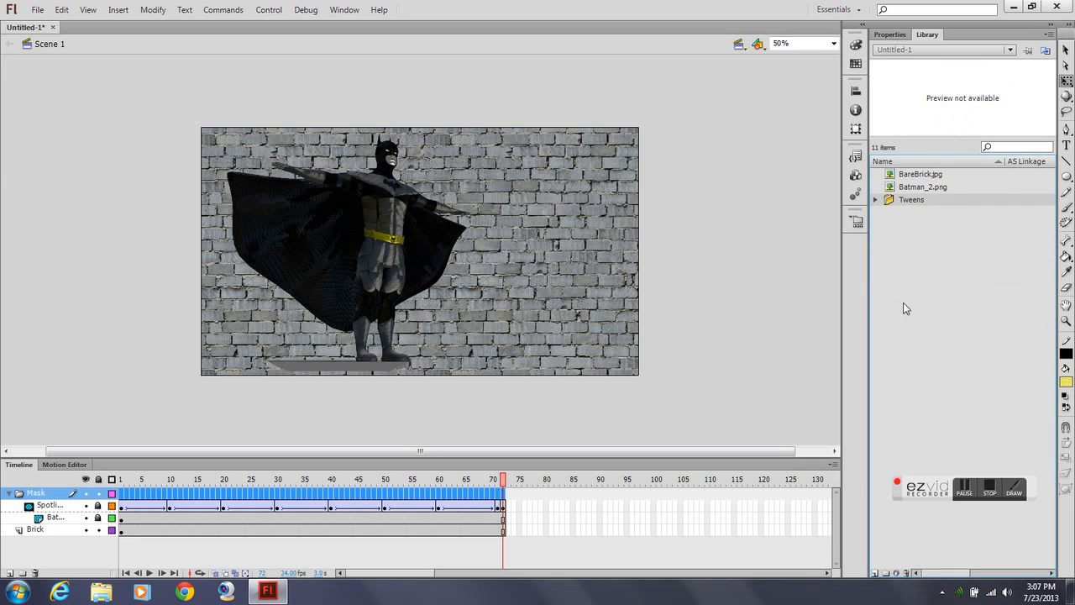
- Create a library folder named Background and move BareBrick.jpg into it
left_click(908, 280)
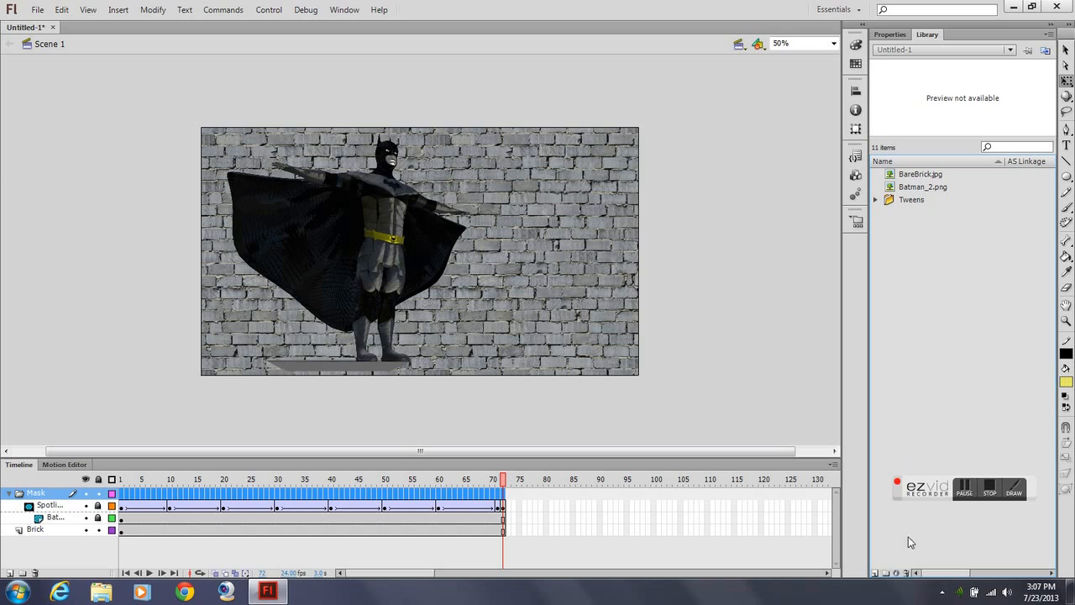
left_click(885, 573)
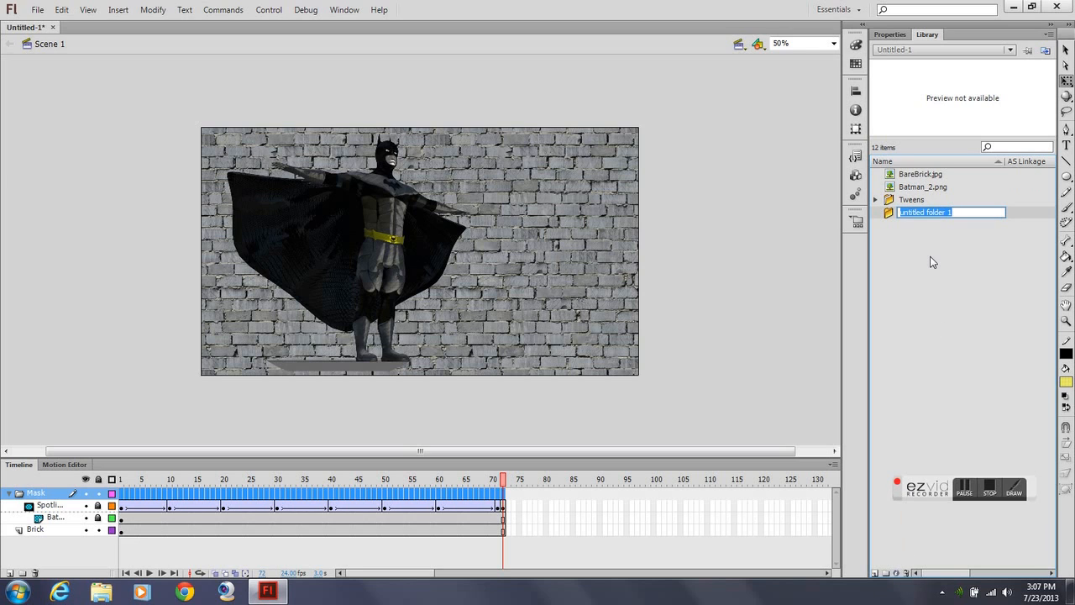
type("Background")
key("Return")
left_click(953, 188)
left_click_drag(966, 187, 936, 178)
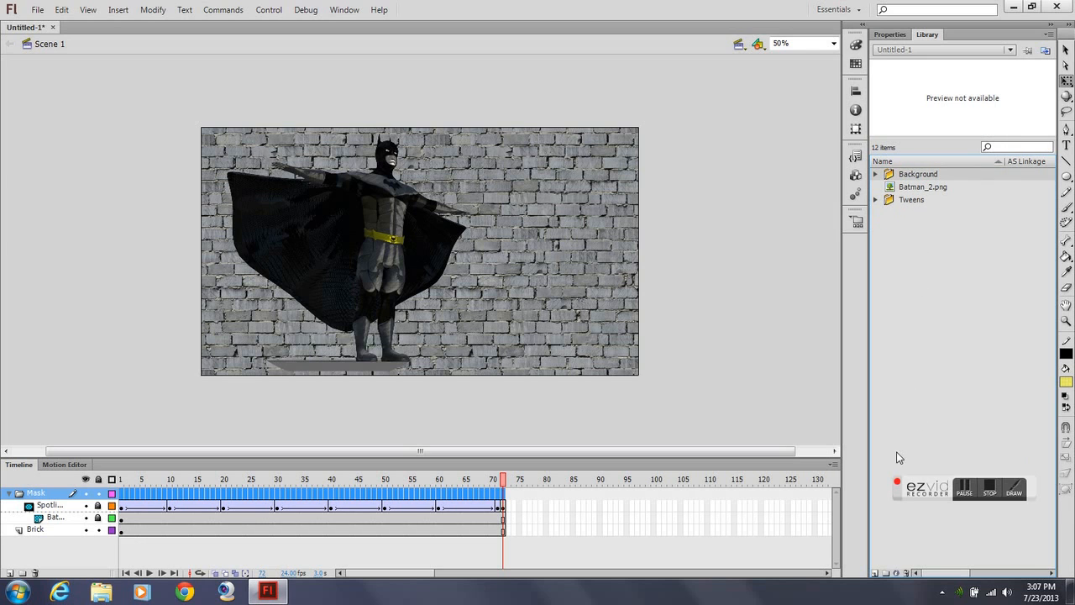
- Create a library folder named Character and move Batman_2.png into it
right_click(911, 278)
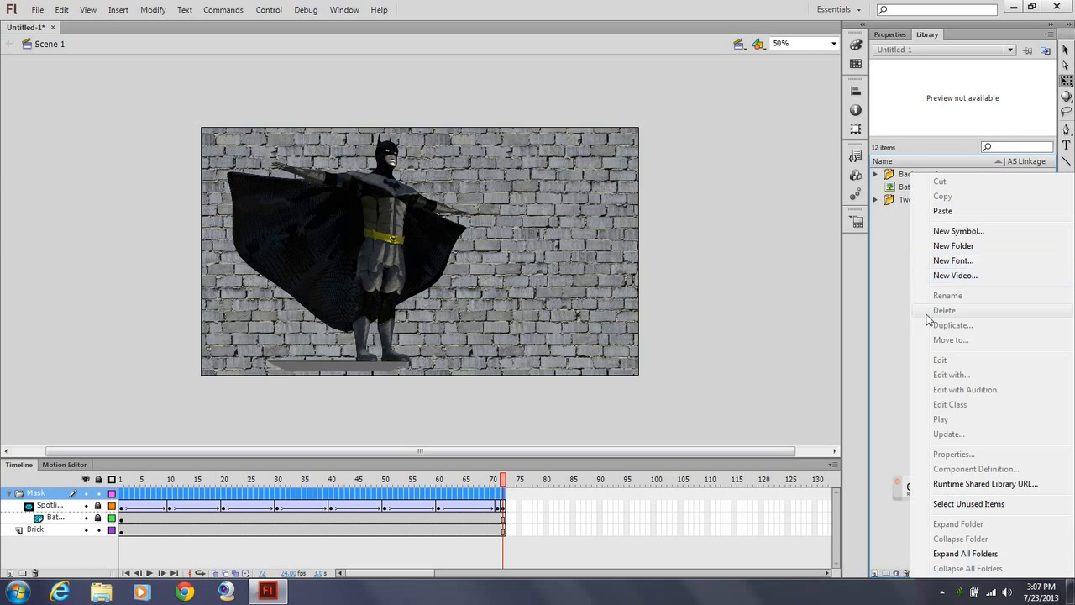
left_click(902, 410)
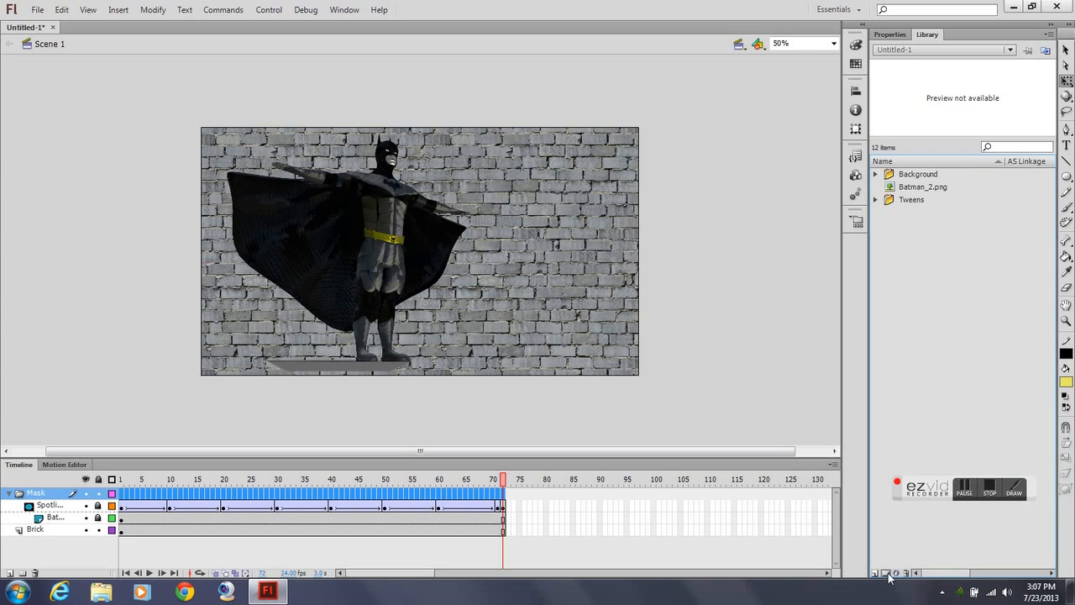
left_click(886, 573)
type("Character")
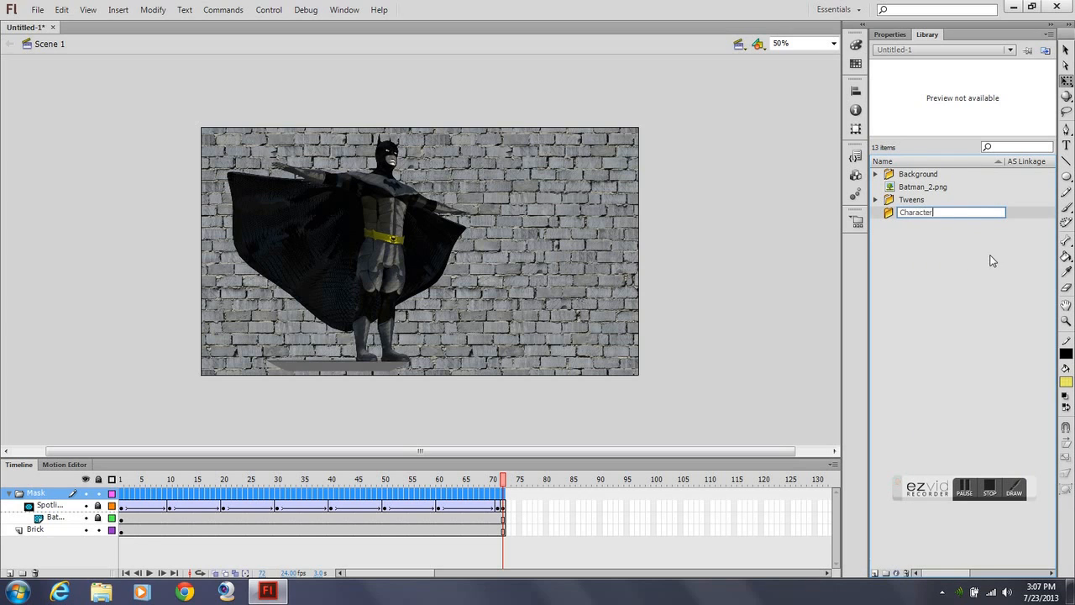
key("Return")
left_click_drag(933, 188, 932, 200)
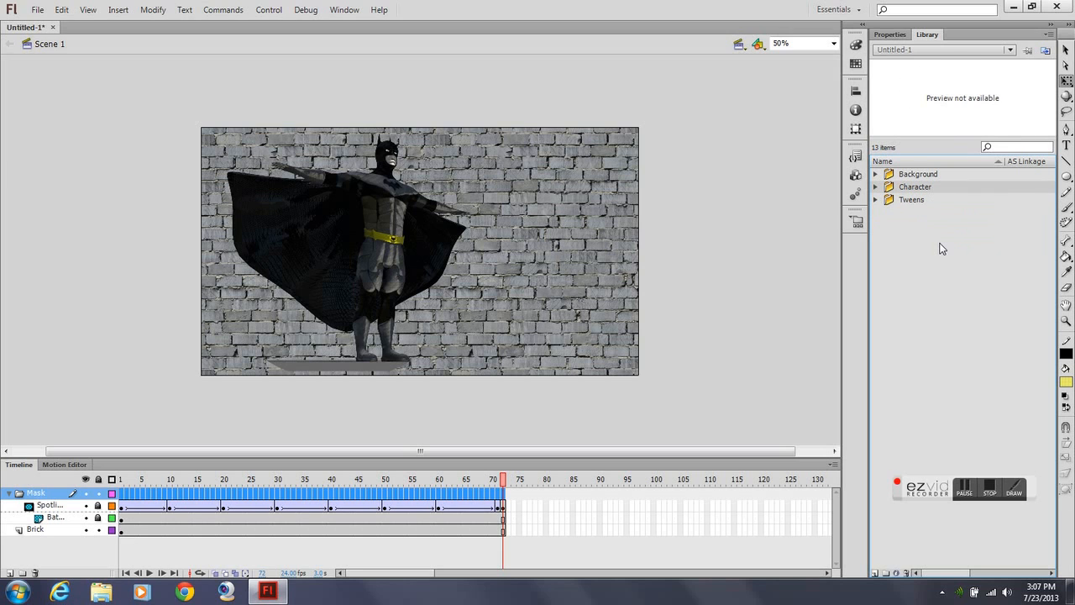
- Add a new layer directly above Brick and draw a rectangle on it that slightly overlaps all edges of the stage
left_click(707, 356)
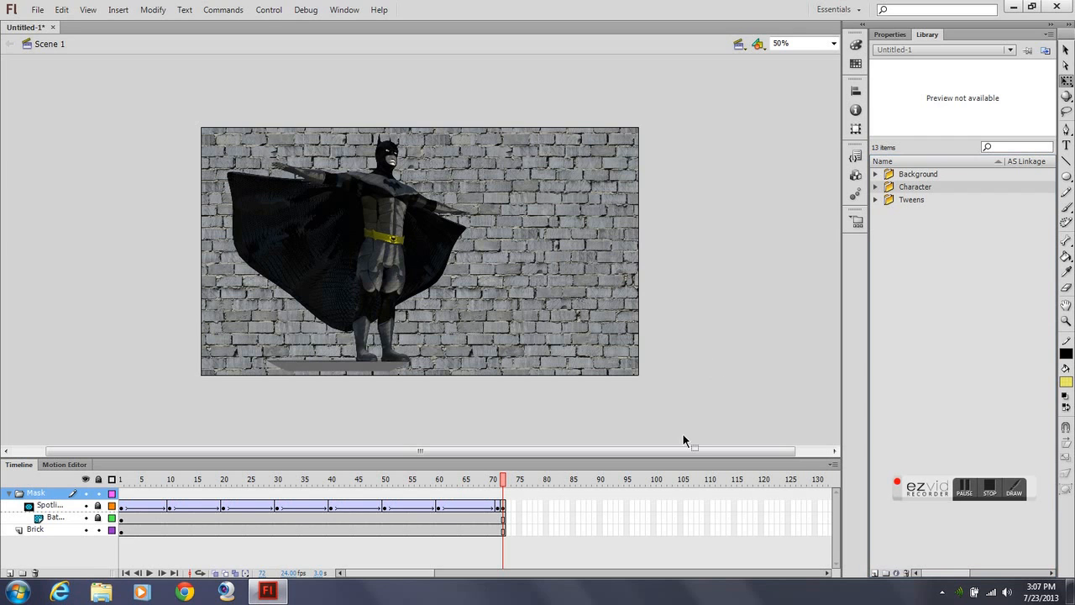
left_click(36, 529)
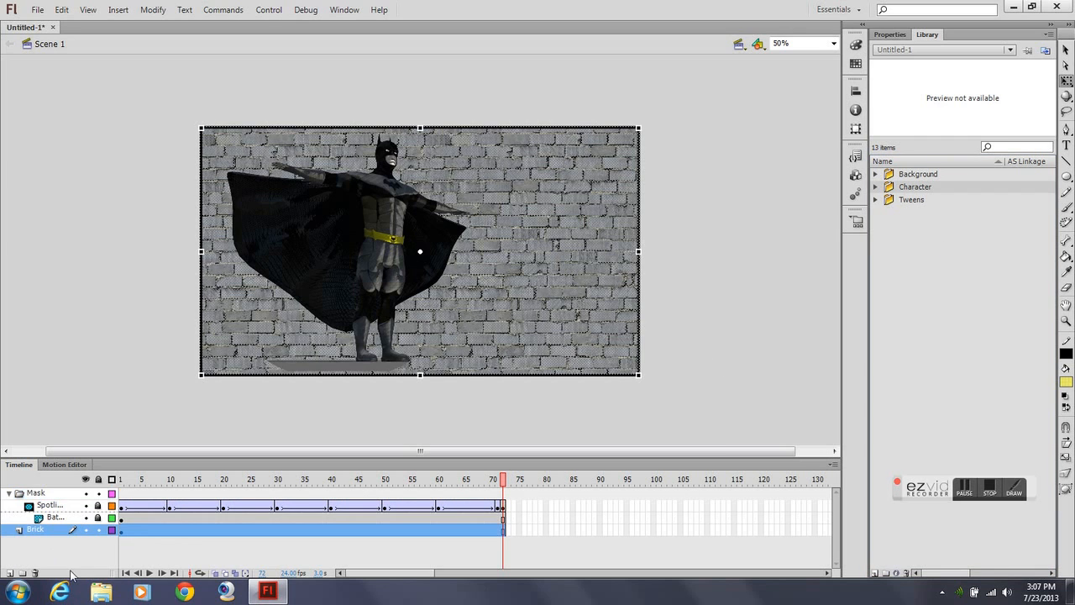
left_click(11, 573)
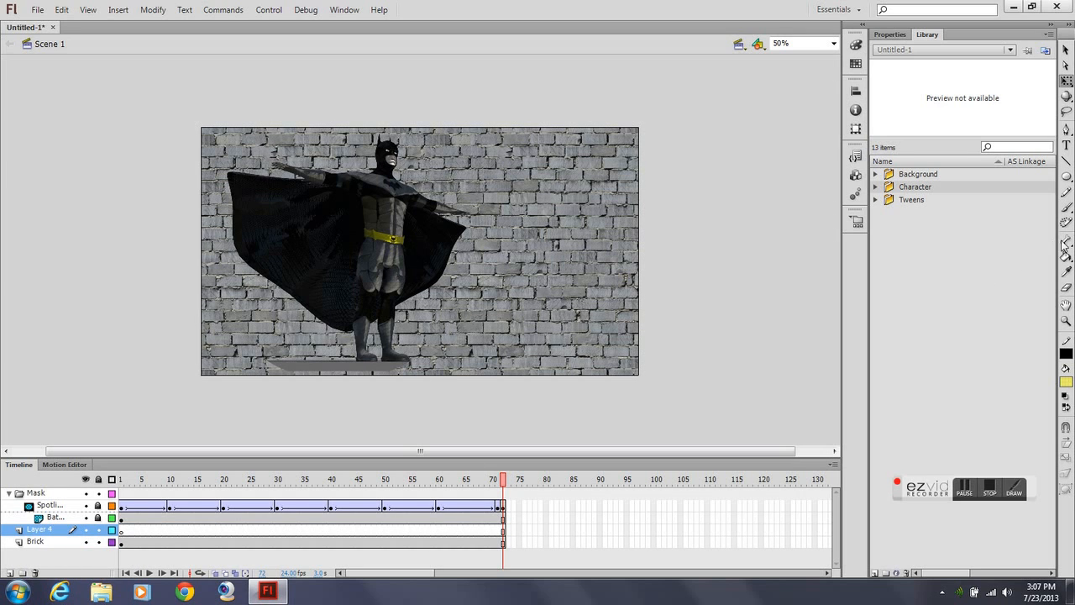
left_click_drag(1066, 176, 1009, 192)
key("r")
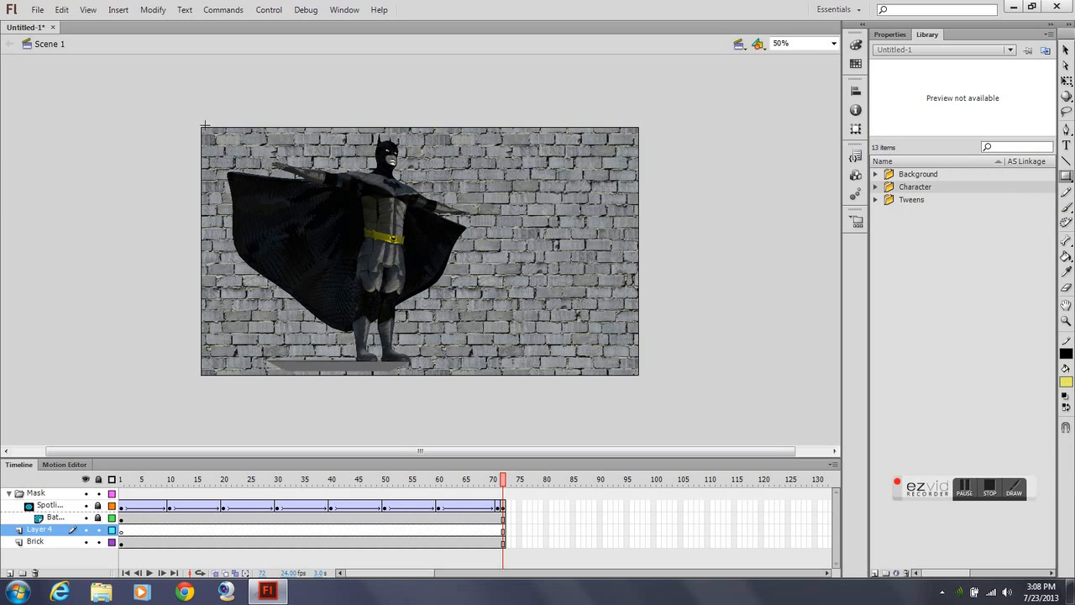
left_click_drag(192, 120, 645, 379)
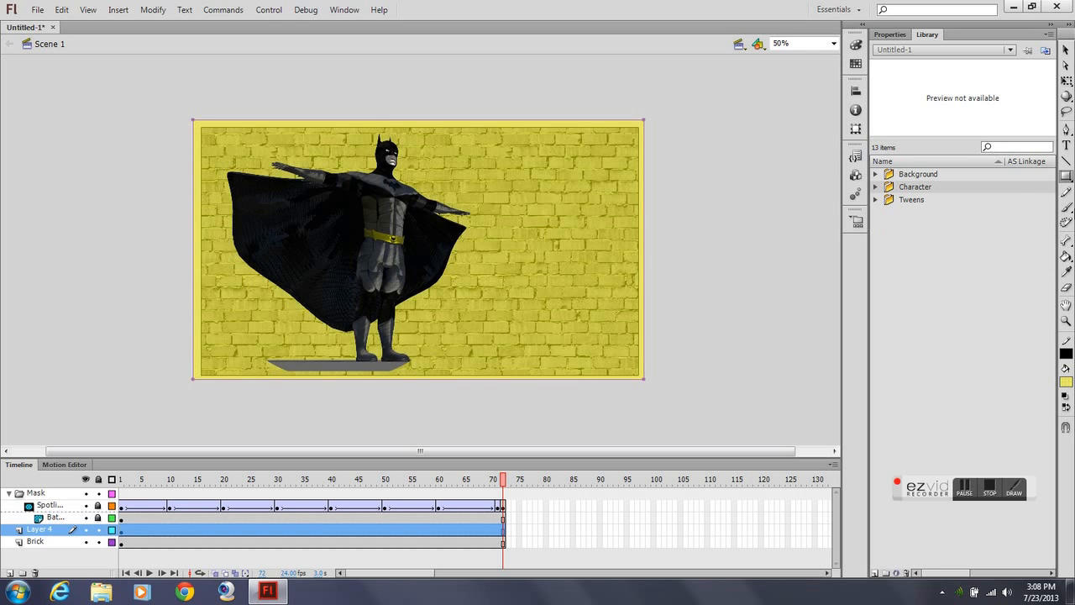
- Change the fill colour of the rectangle above the brick wall to black
left_click(1067, 257)
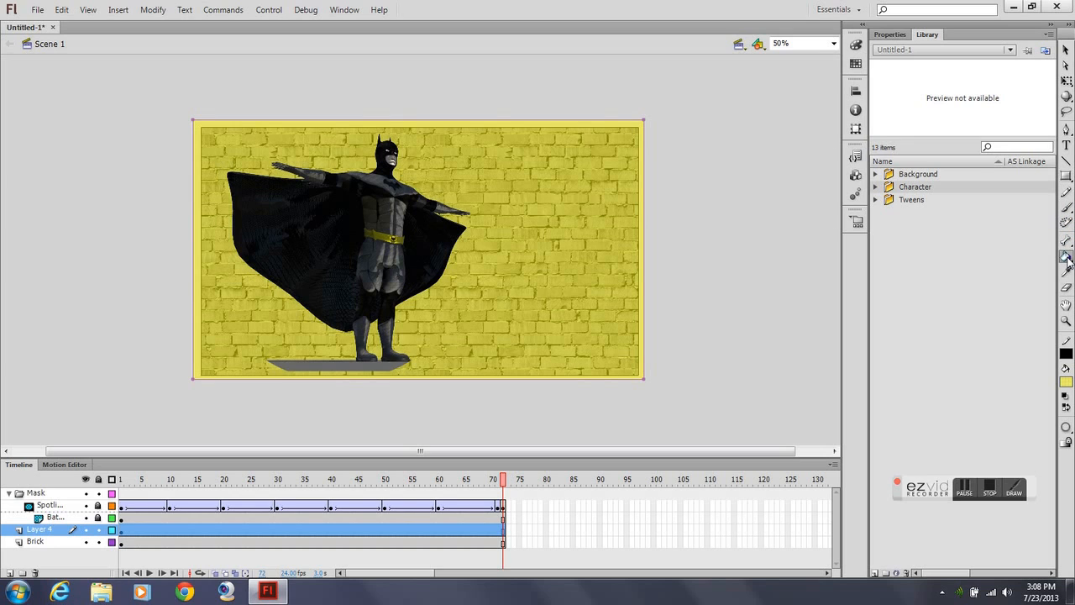
left_click(856, 44)
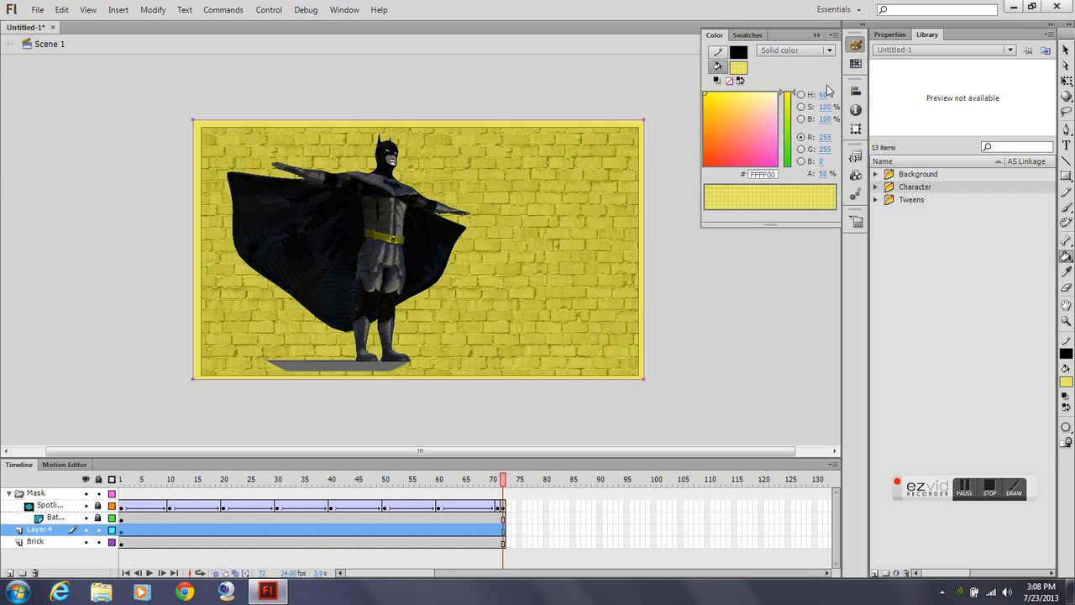
left_click(740, 37)
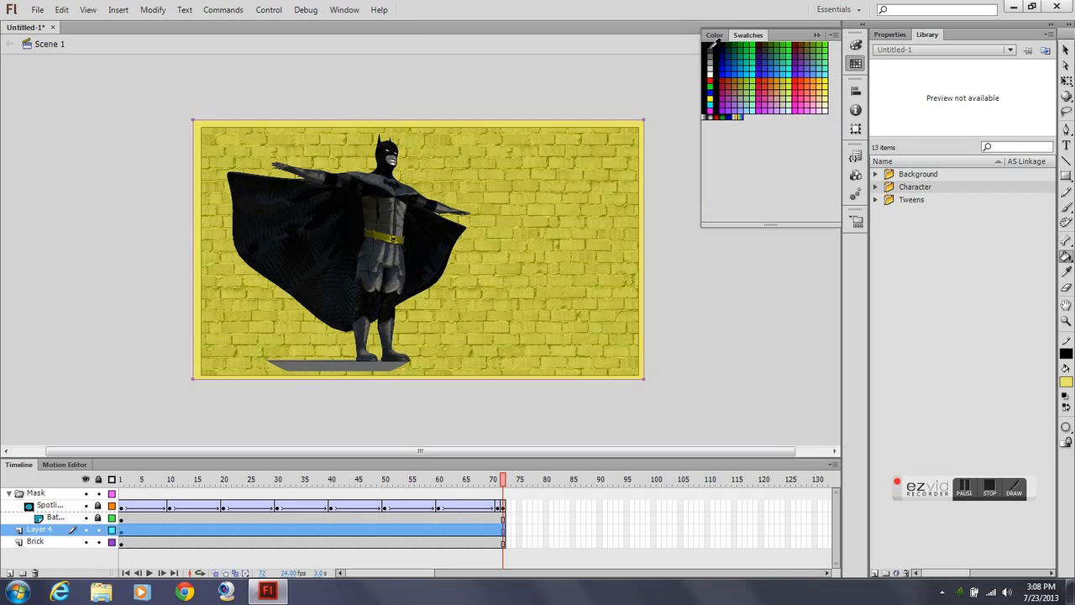
left_click(710, 44)
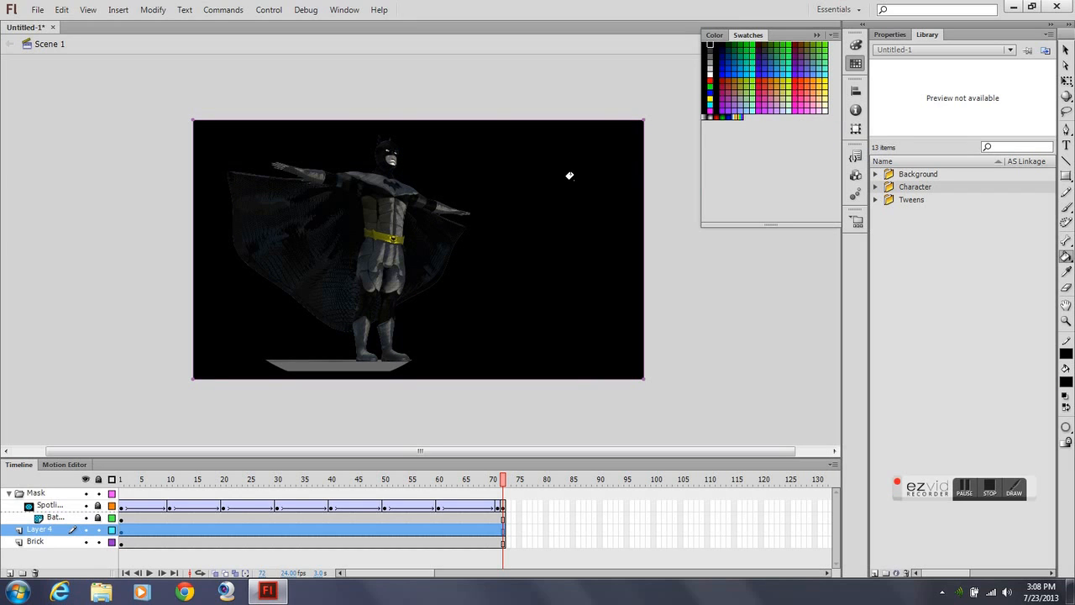
- Set the black rectangle's fill alpha to 75% so that it darkens the brick wall
left_click(857, 45)
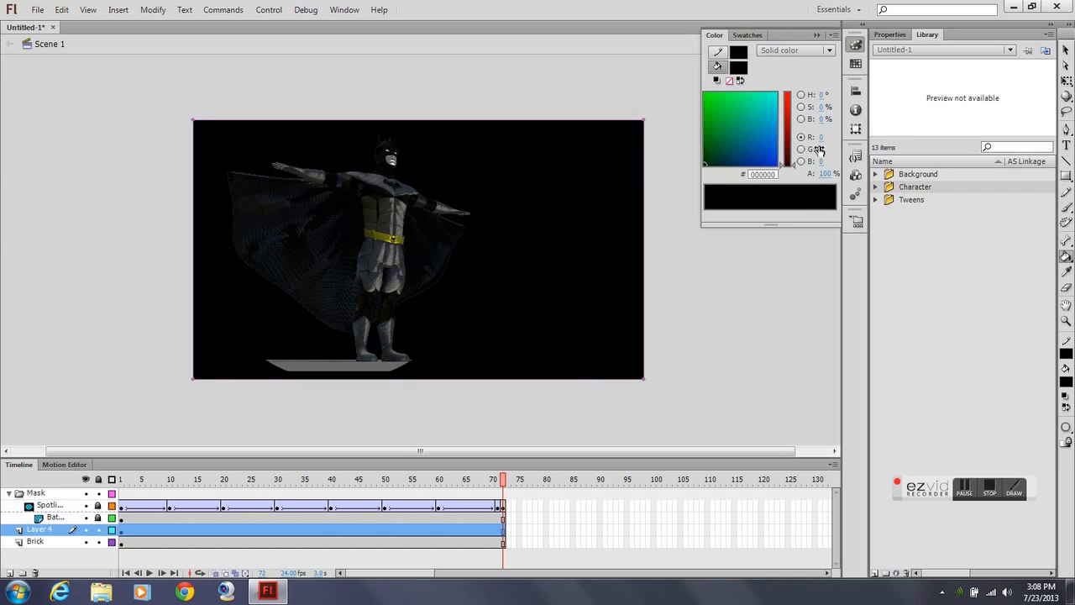
left_click(826, 173)
type("75")
key("Return")
left_click(1066, 50)
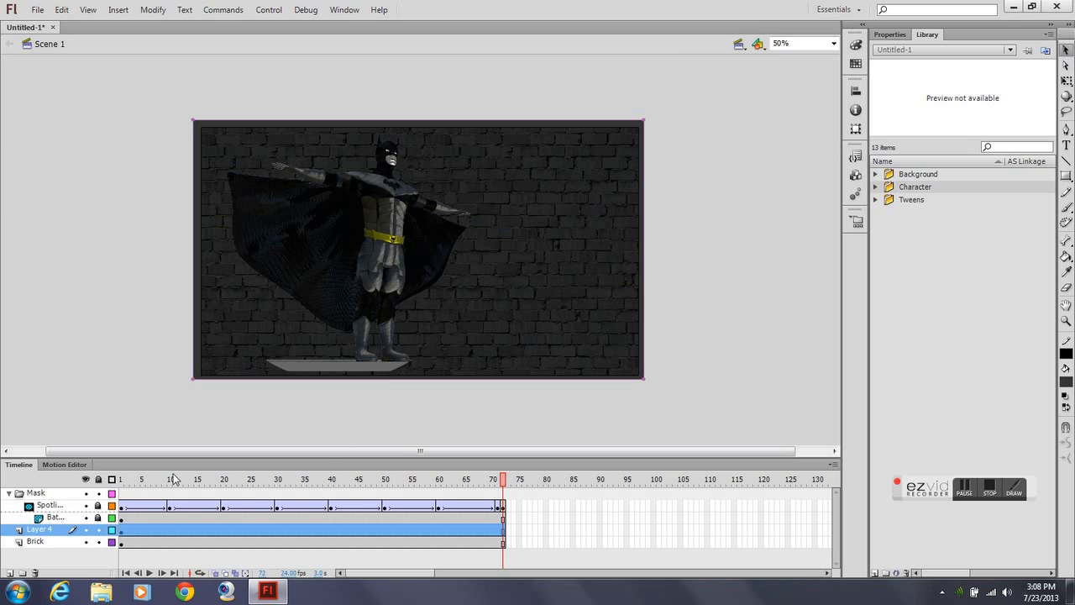
- Rewind to frame 1, test the movie in the player, and scrub the timeline through to frame 72
key("Return")
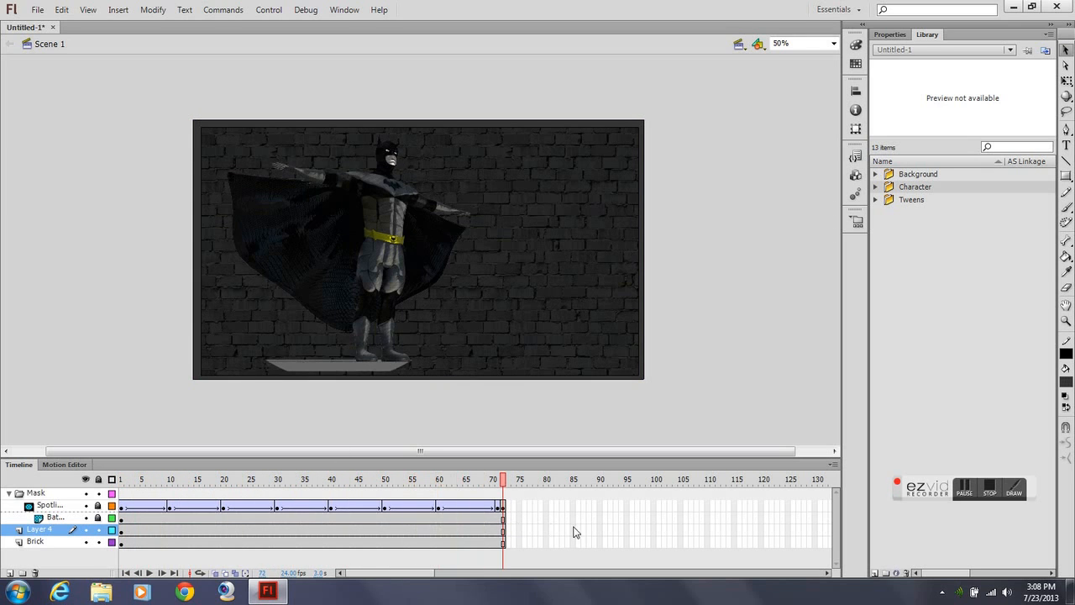
left_click_drag(503, 479, 52, 483)
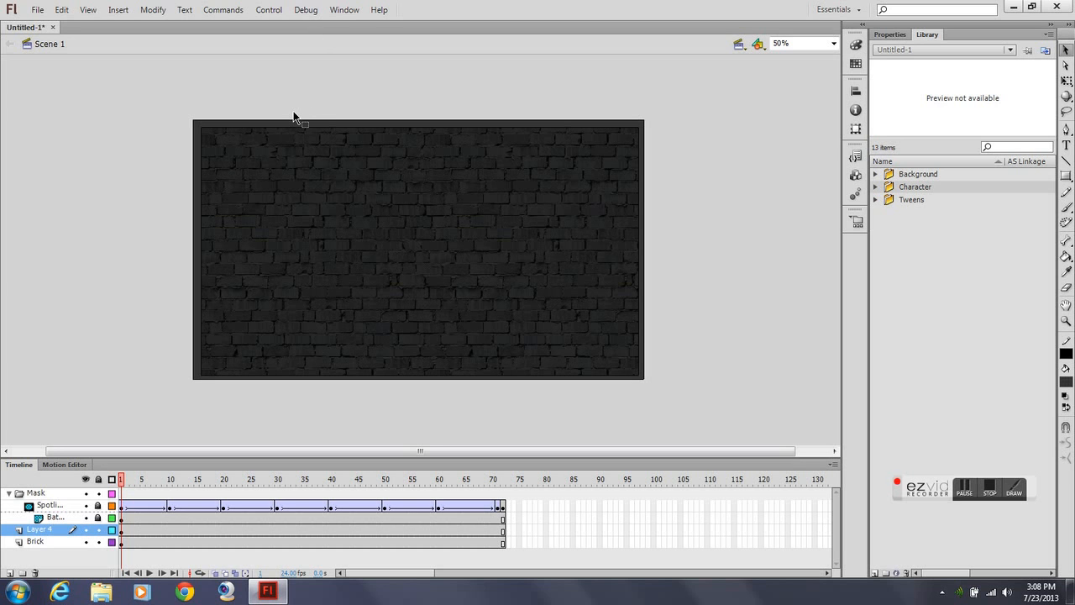
key("ctrl+Return")
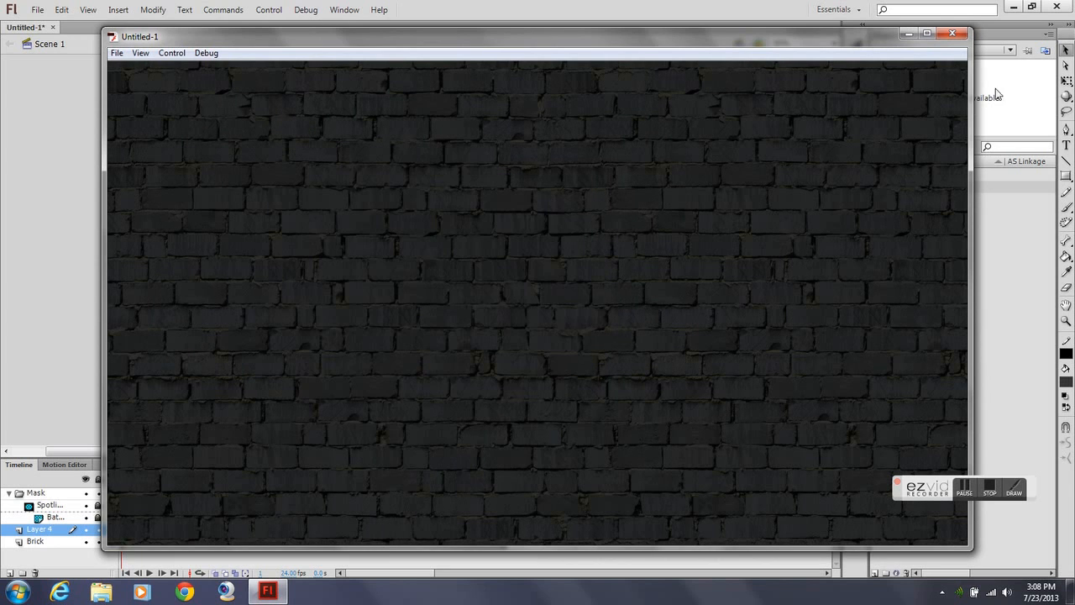
left_click(953, 33)
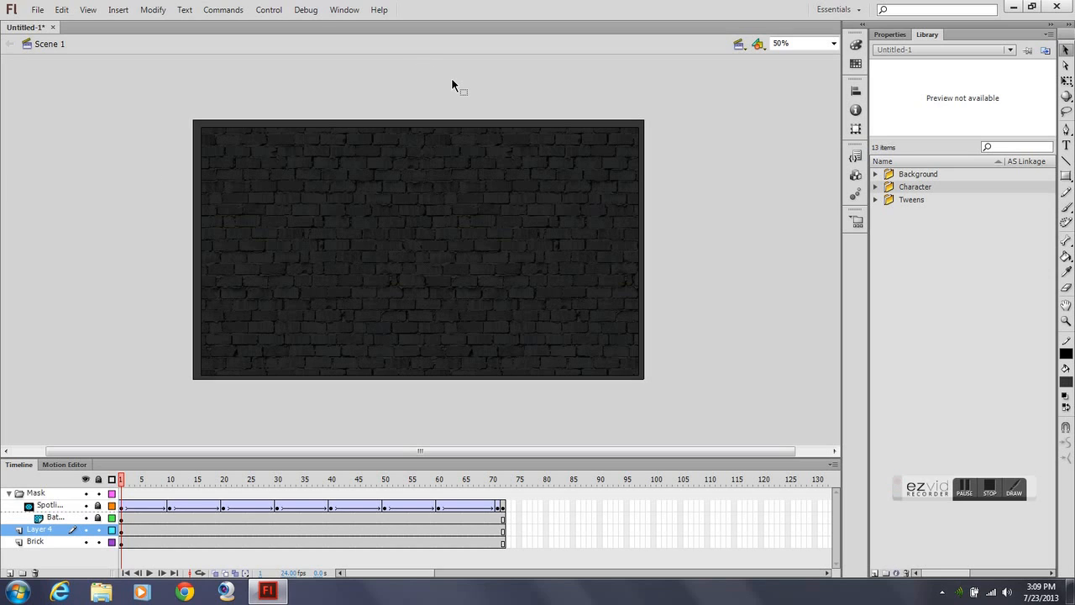
left_click_drag(149, 483, 504, 489)
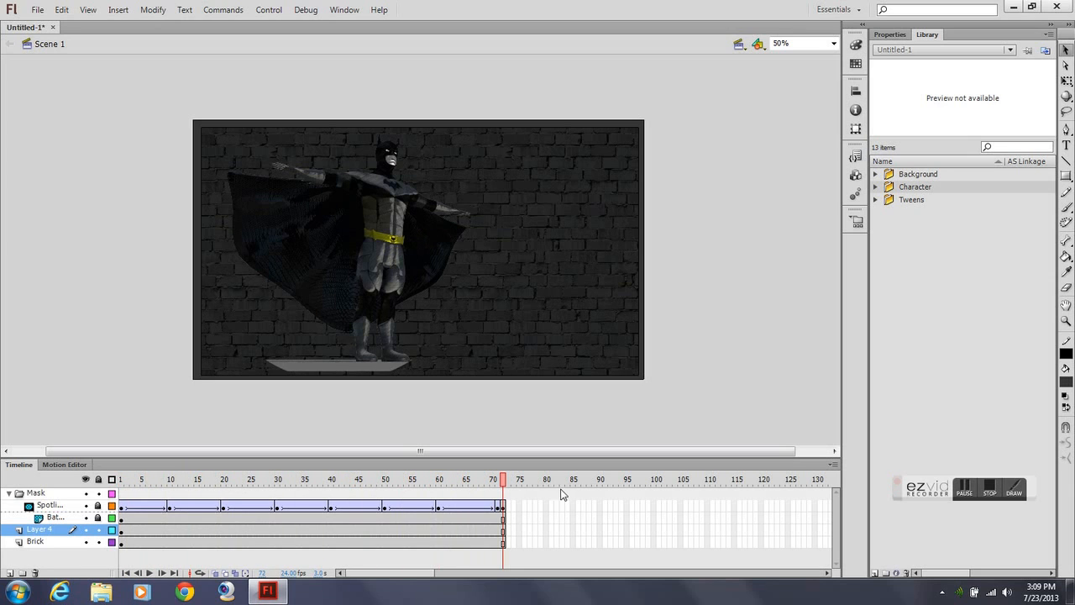
left_click(990, 493)
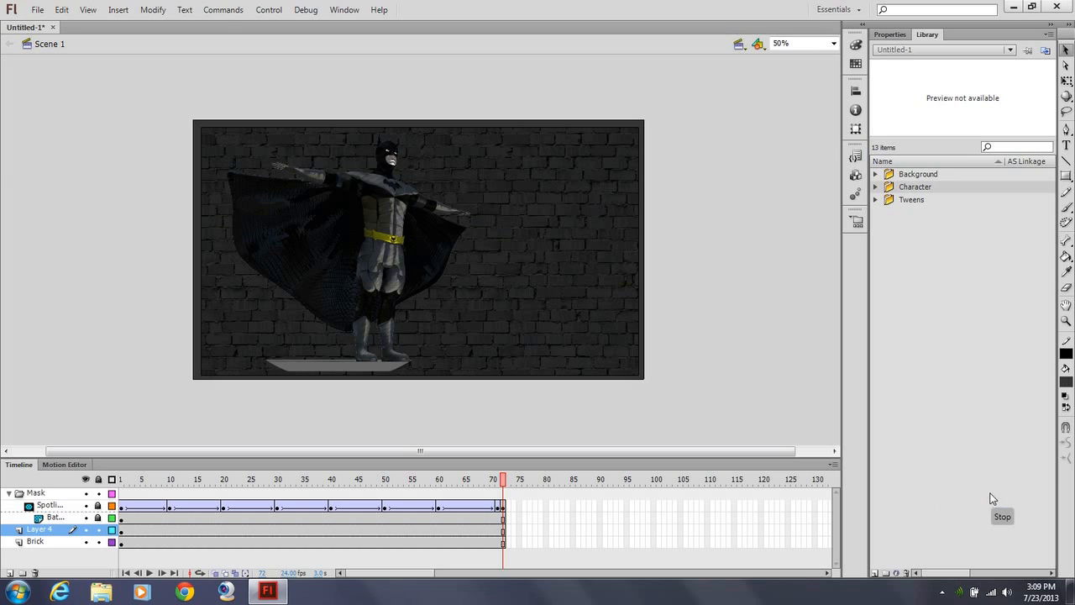